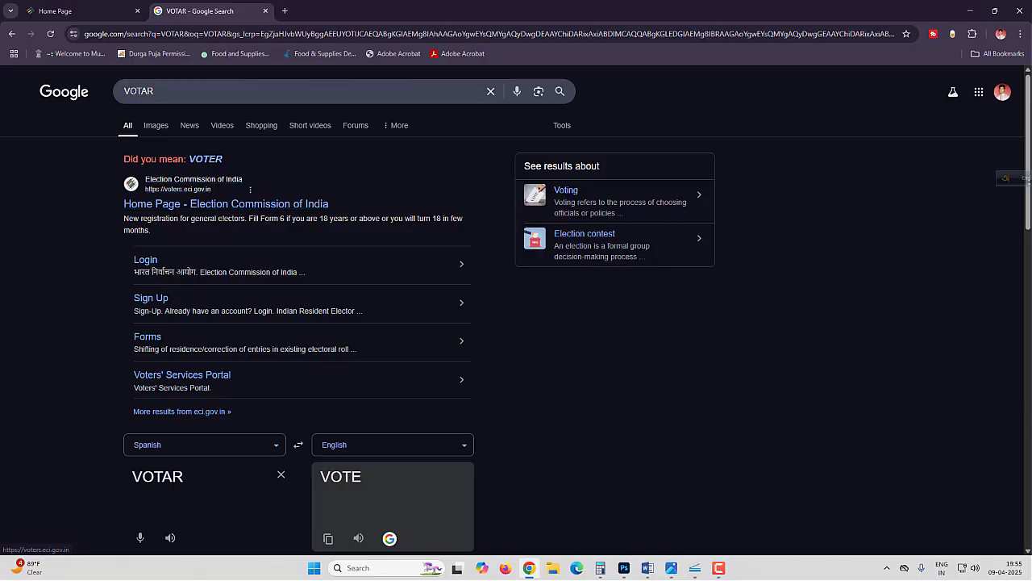
- Open the Election Commission of India home page from the search results and go to the new account sign-up form
left_click(217, 209)
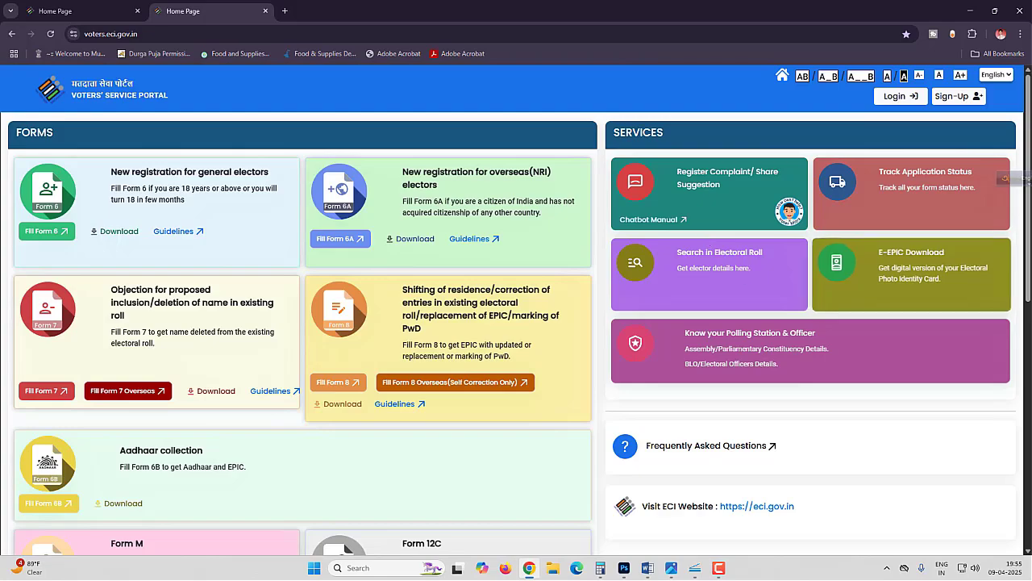
left_click(957, 101)
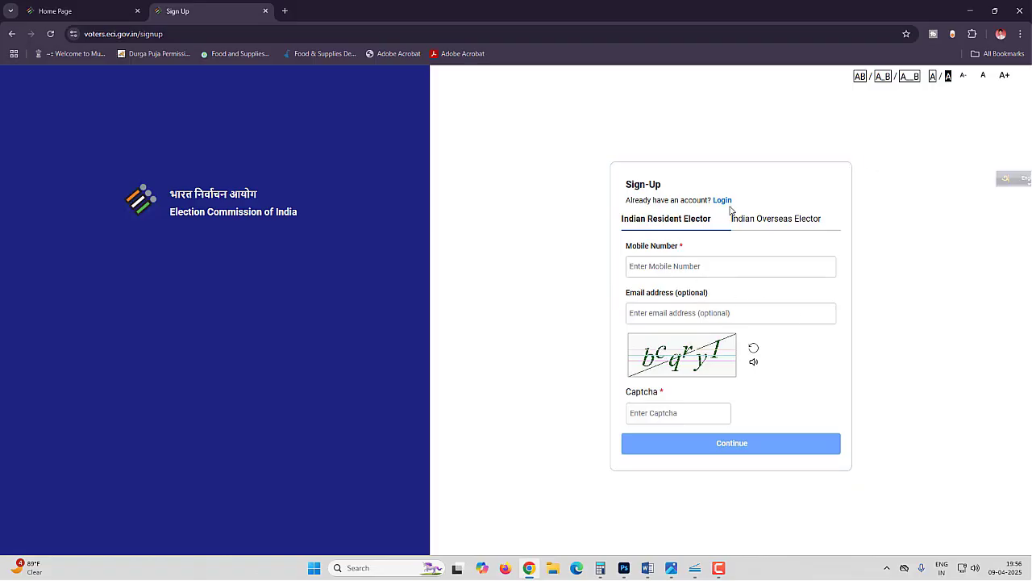
left_click(721, 201)
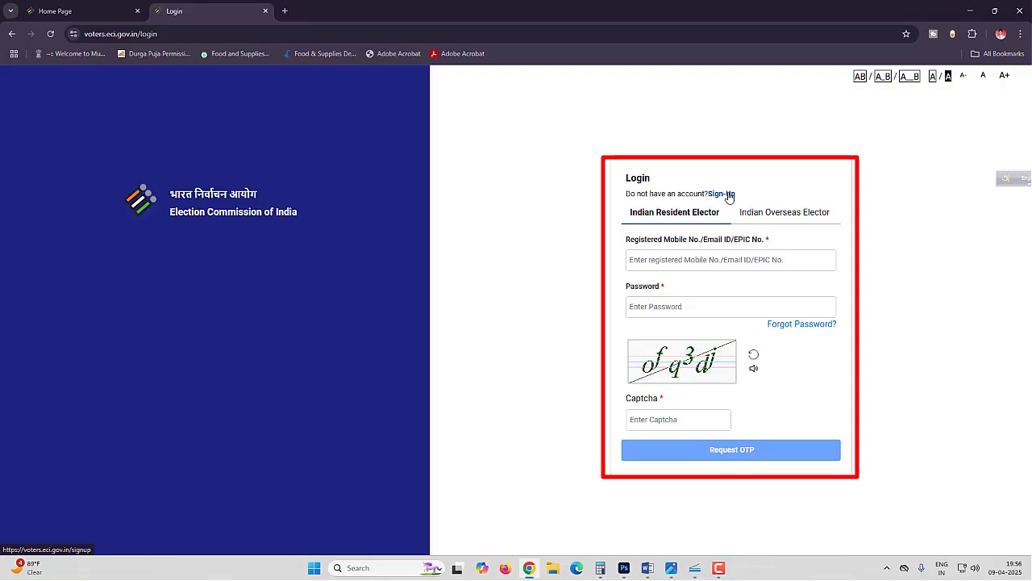
left_click(729, 195)
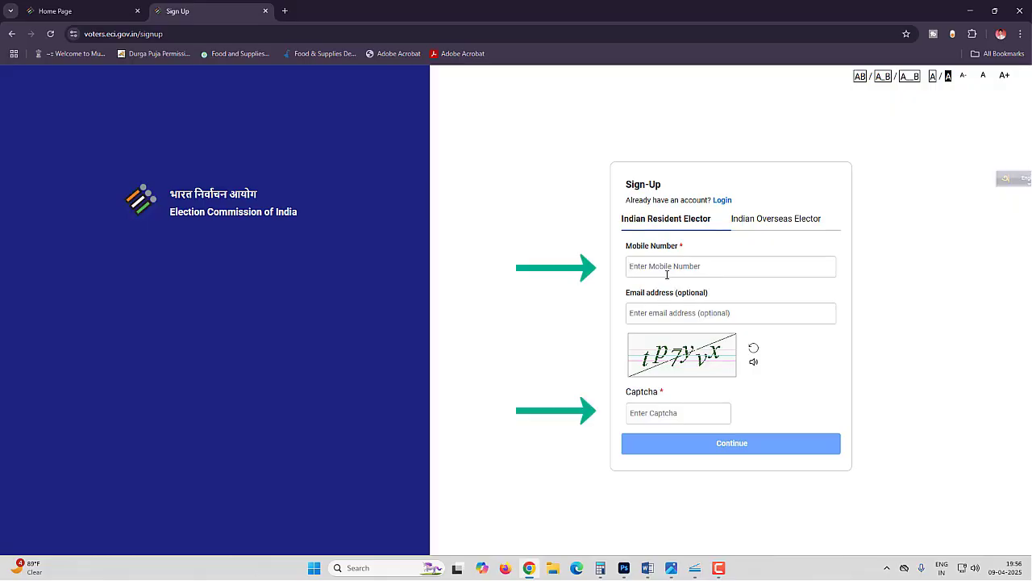
- Fill in the mobile number and captcha for an Indian resident elector sign-up, leaving the email blank, and continue
type("9")
key("BackSpace")
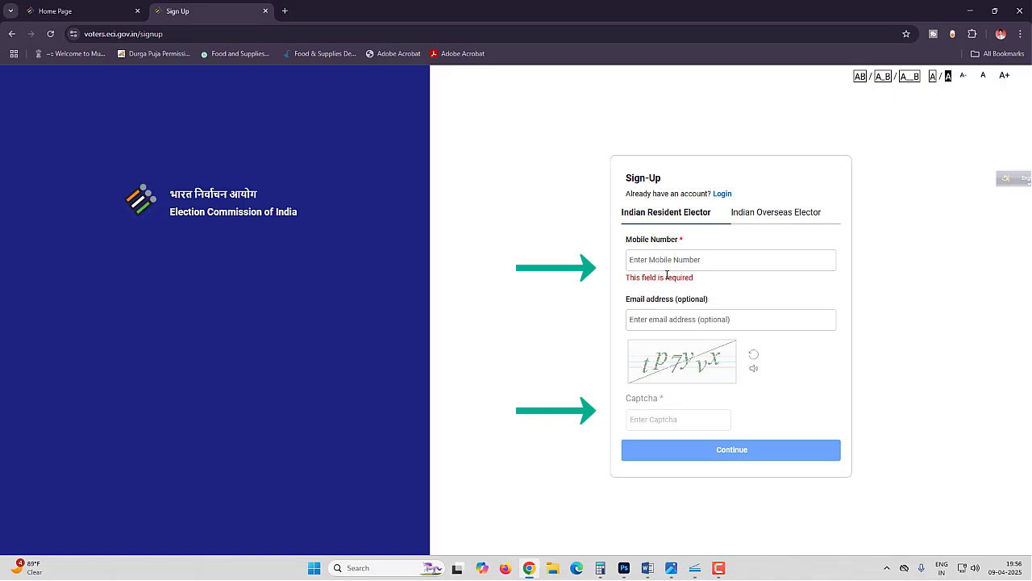
key("ctrl+v")
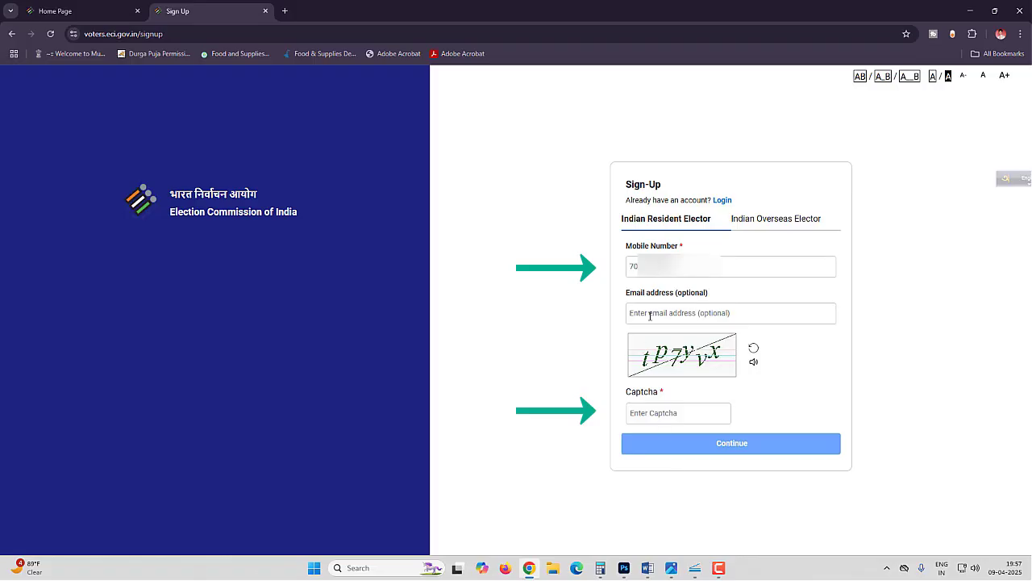
double_click(707, 297)
type("tp7yvx")
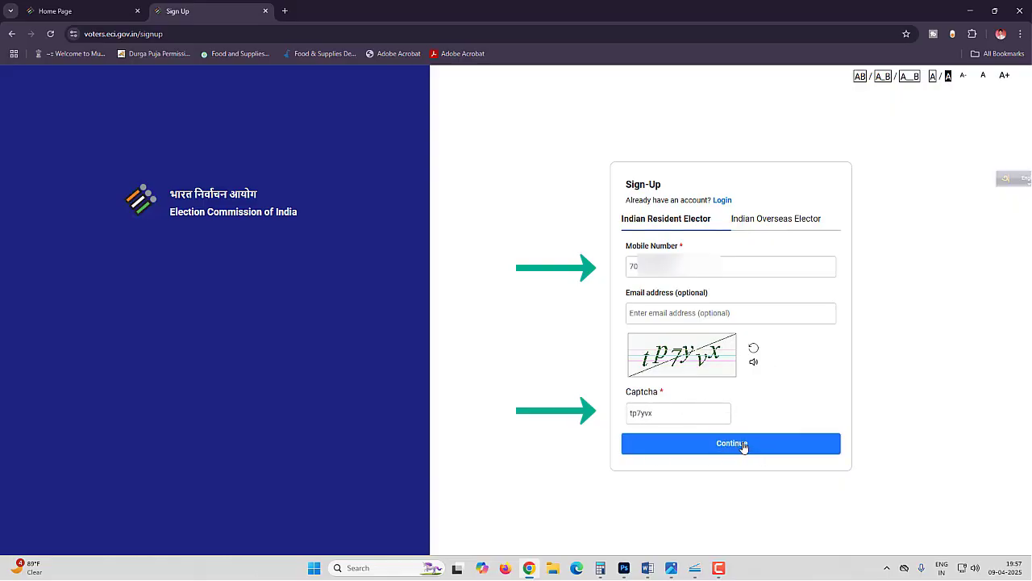
left_click(743, 445)
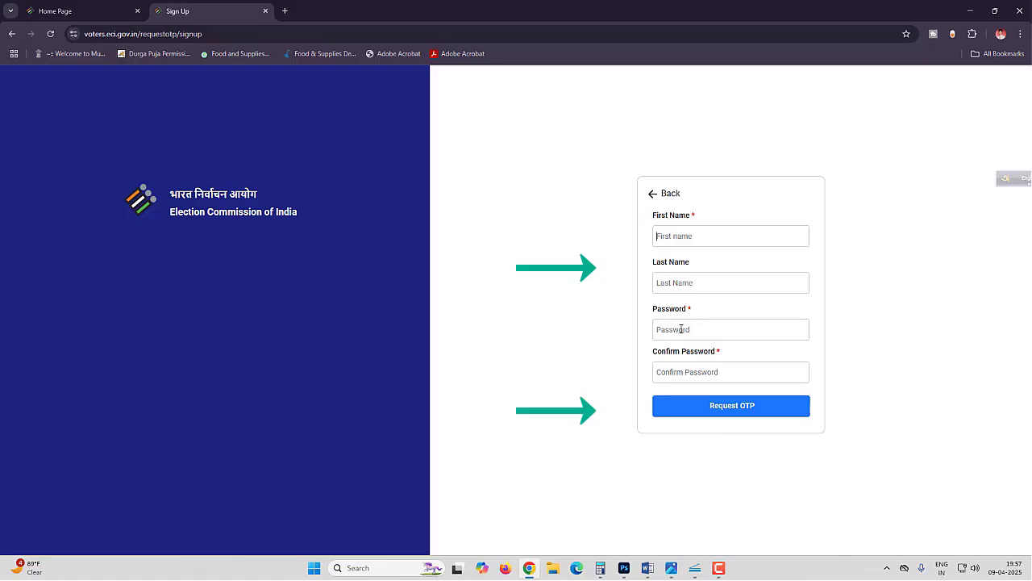
- Enter the first name, last name, account password and its confirmation, and request the sign-up OTP
left_click(685, 236)
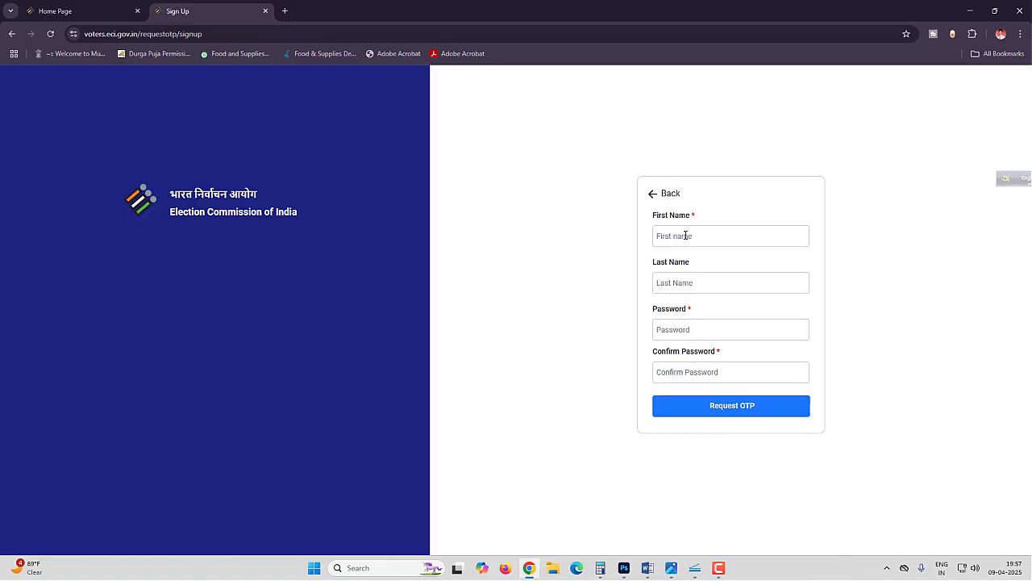
type("KR")
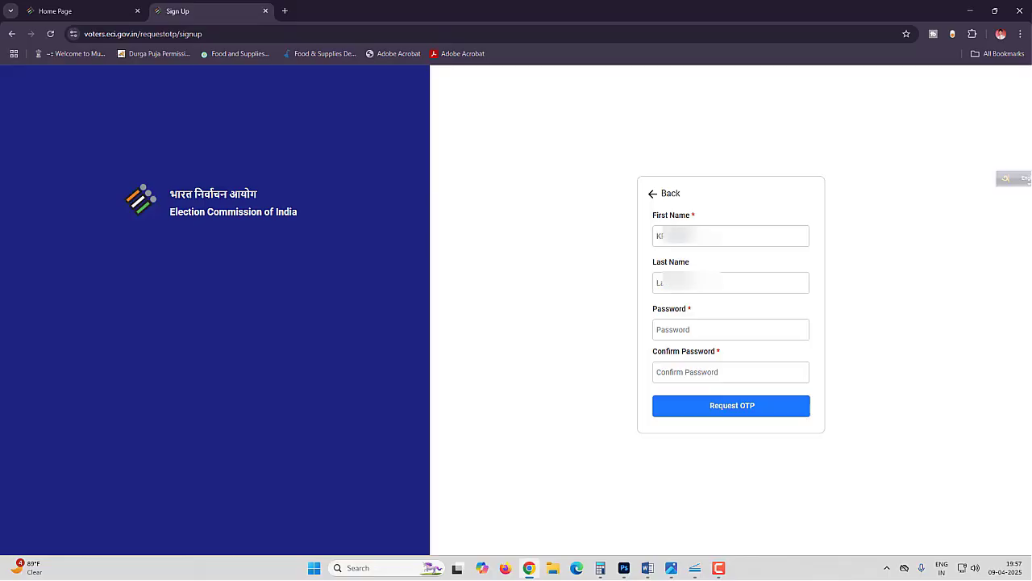
type("M")
key("Tab")
type("••••••••••")
key("Tab")
type("••••••••••")
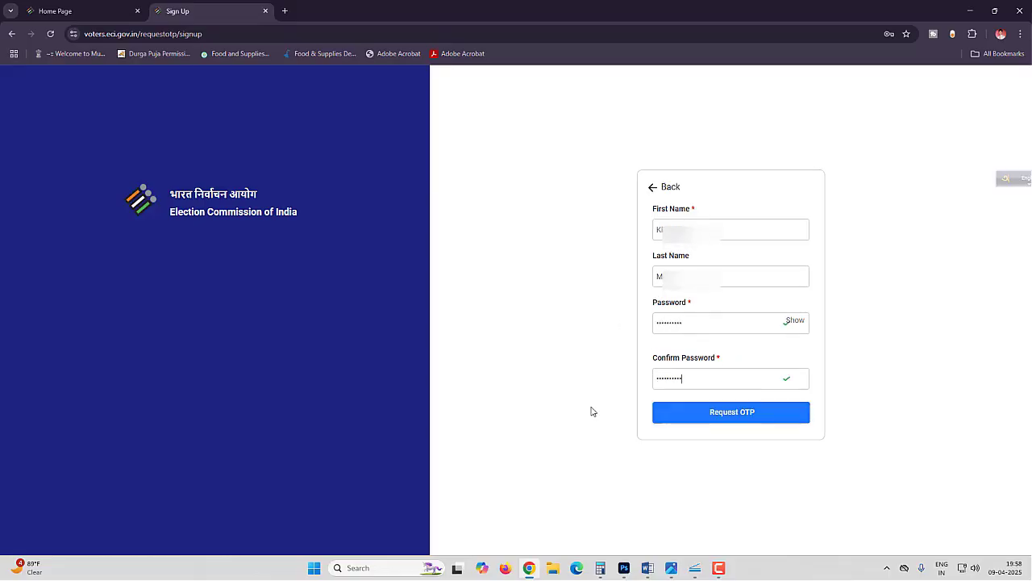
left_click(734, 414)
left_click(730, 420)
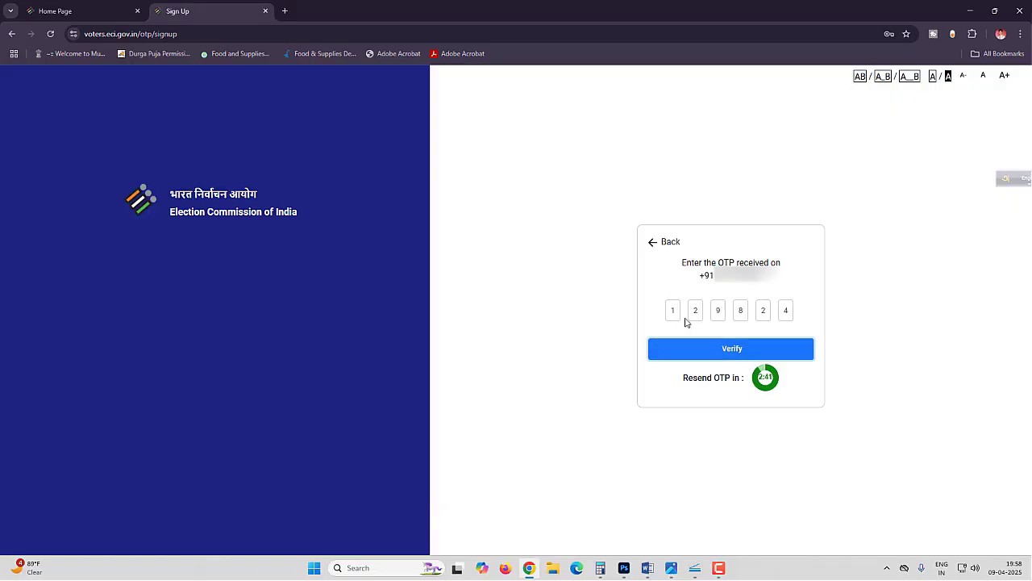
- Verify the sign-up with the received OTP and proceed to the login form
left_click(780, 355)
left_click(741, 355)
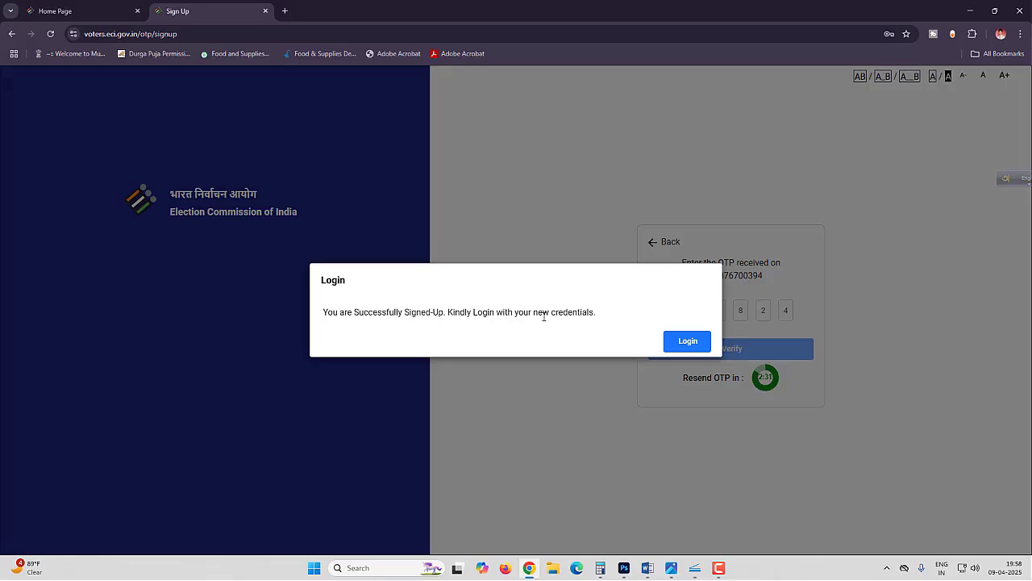
left_click(686, 342)
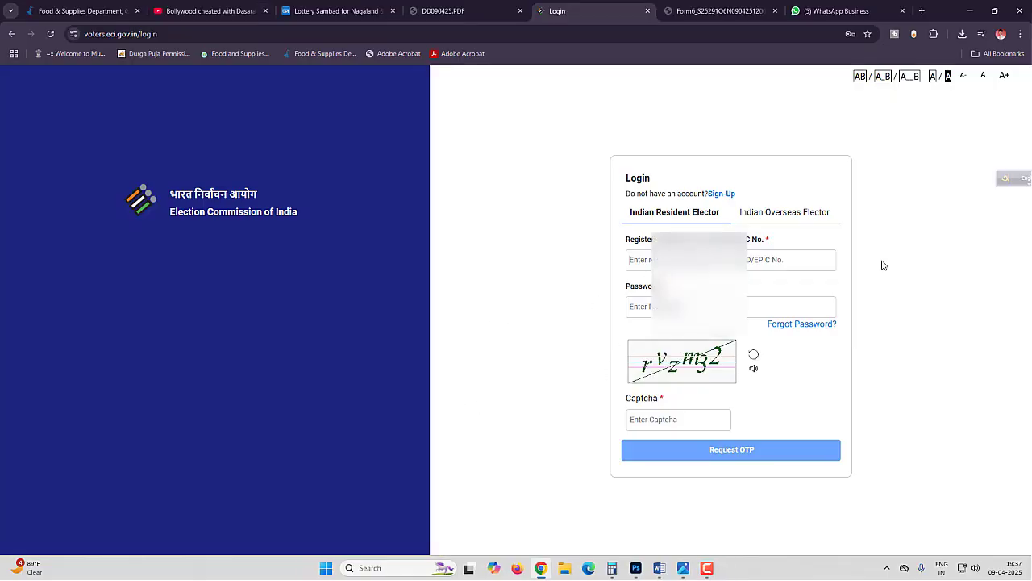
- Enter the registered mobile number, account password and captcha in the login form, and request the login OTP
type("7")
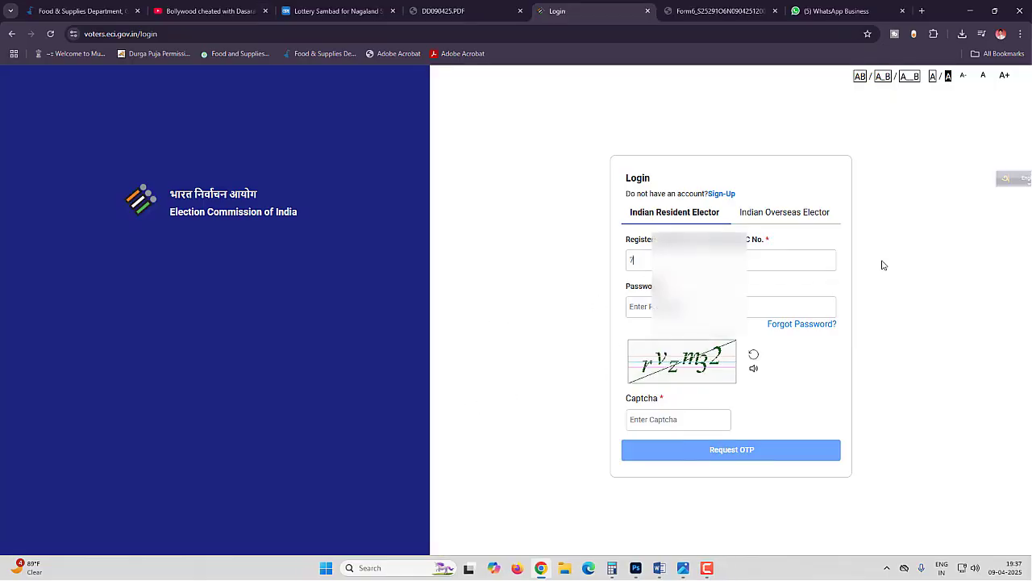
type("865")
type("•")
type("••")
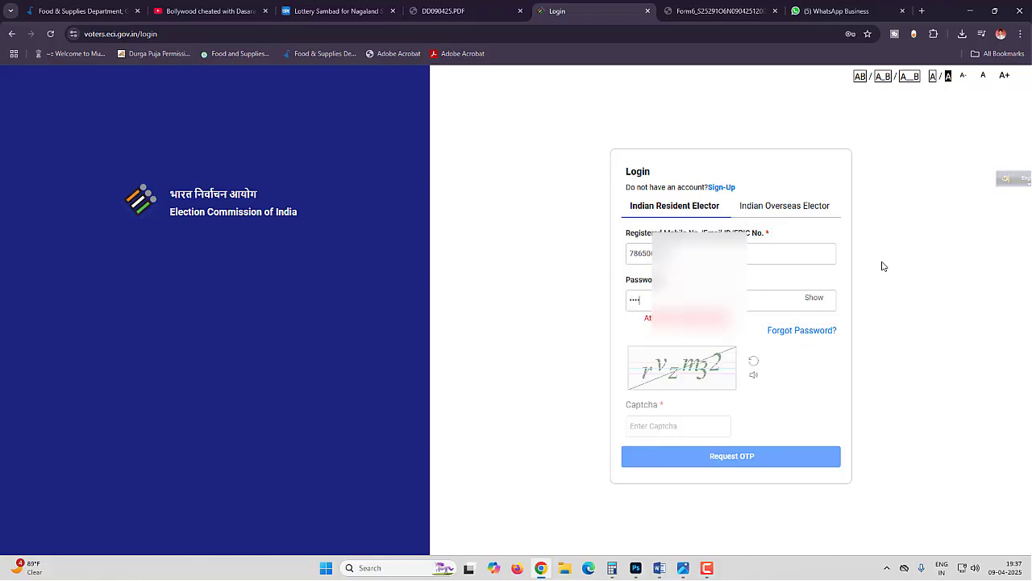
type("••••••")
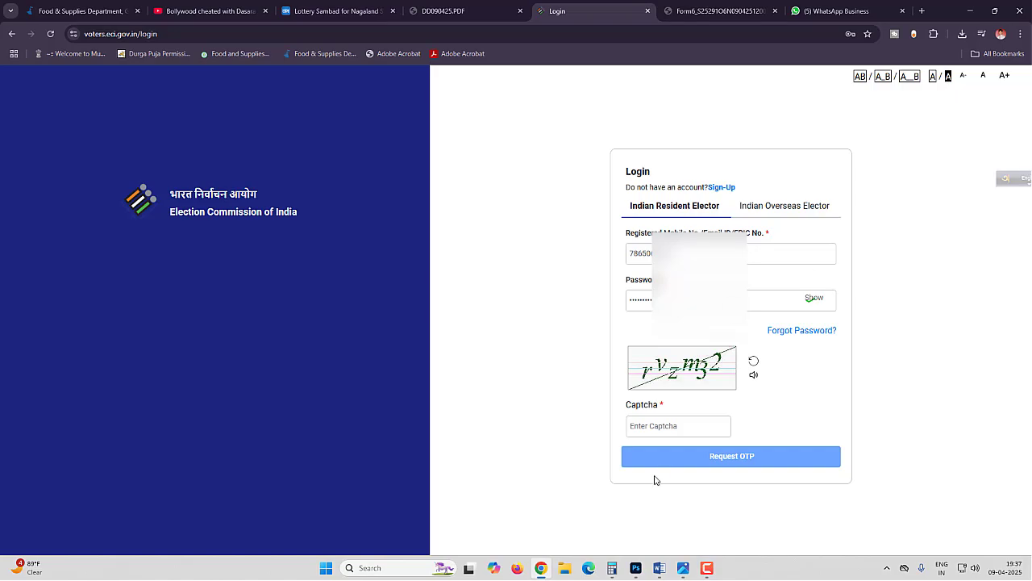
left_click(671, 427)
type("r")
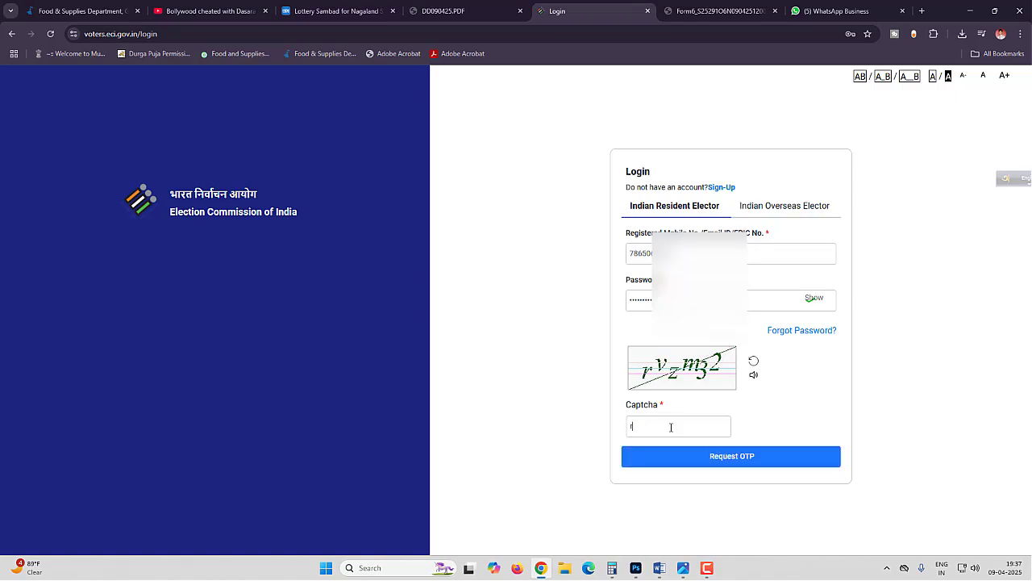
type("vzm32")
left_click(705, 465)
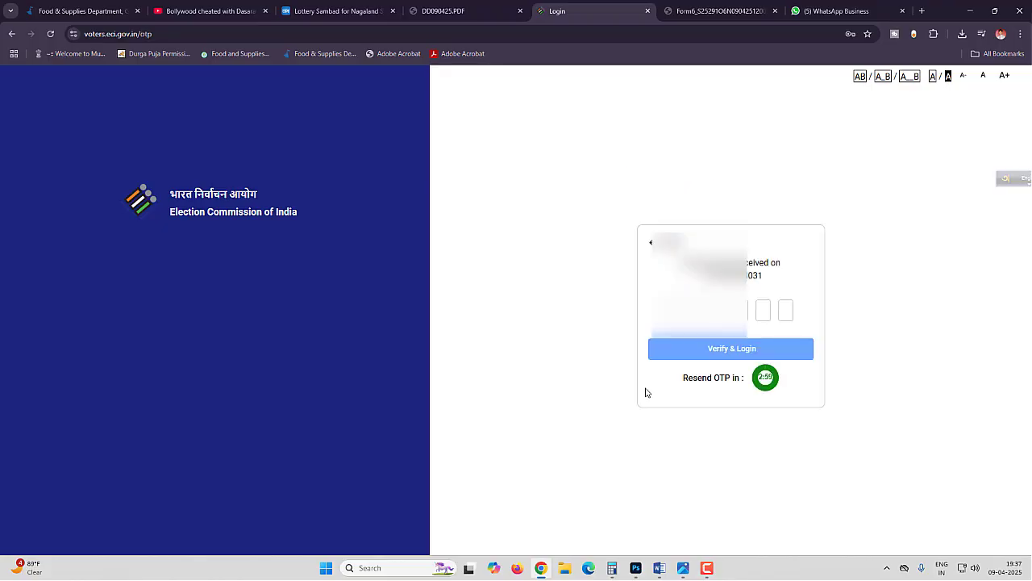
- Enter the received OTP and complete the login to the portal
left_click(673, 310)
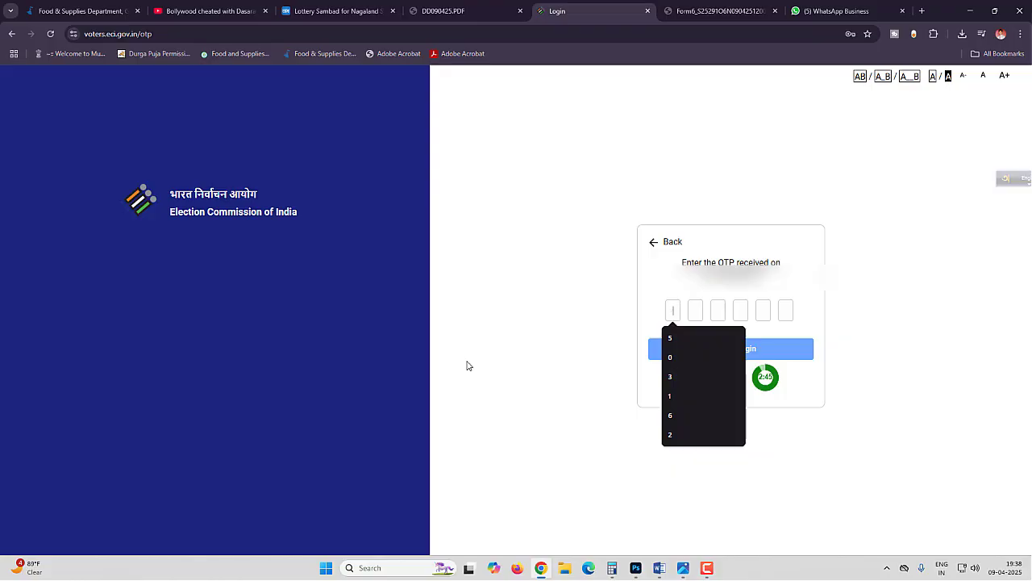
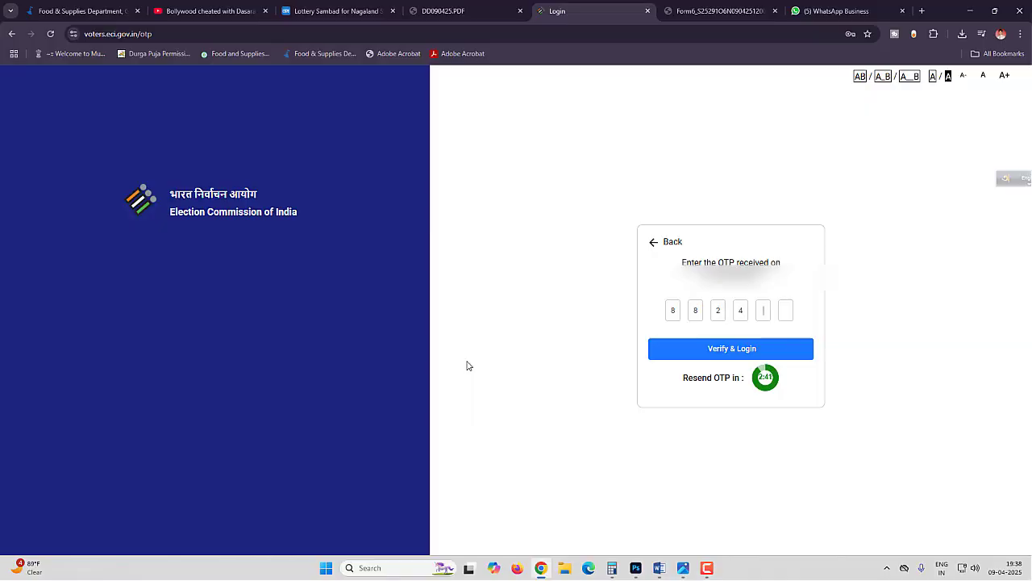
left_click(722, 353)
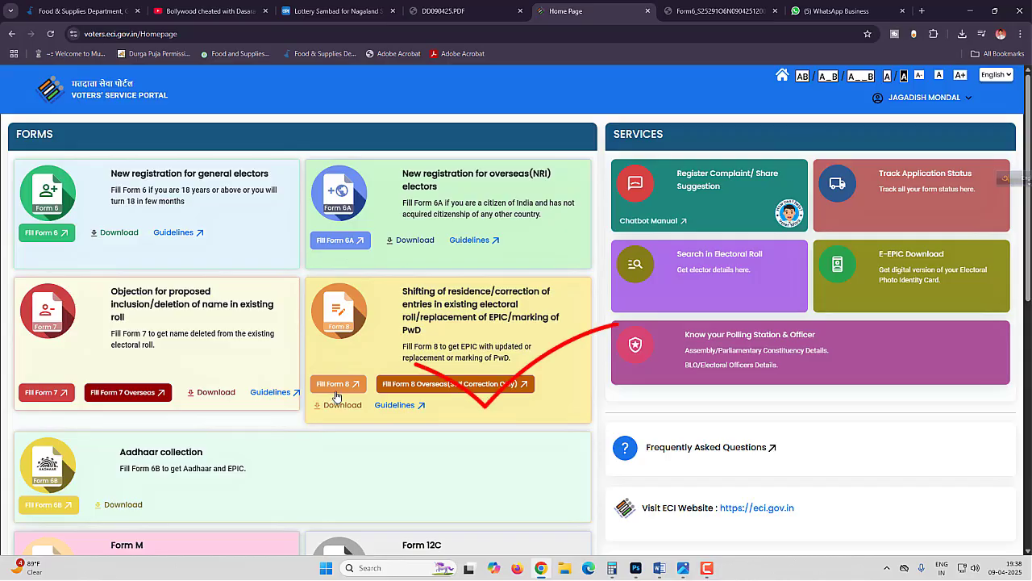
- Start Form 8 with the application set to Other elector and submit that elector's EPIC number
left_click(337, 387)
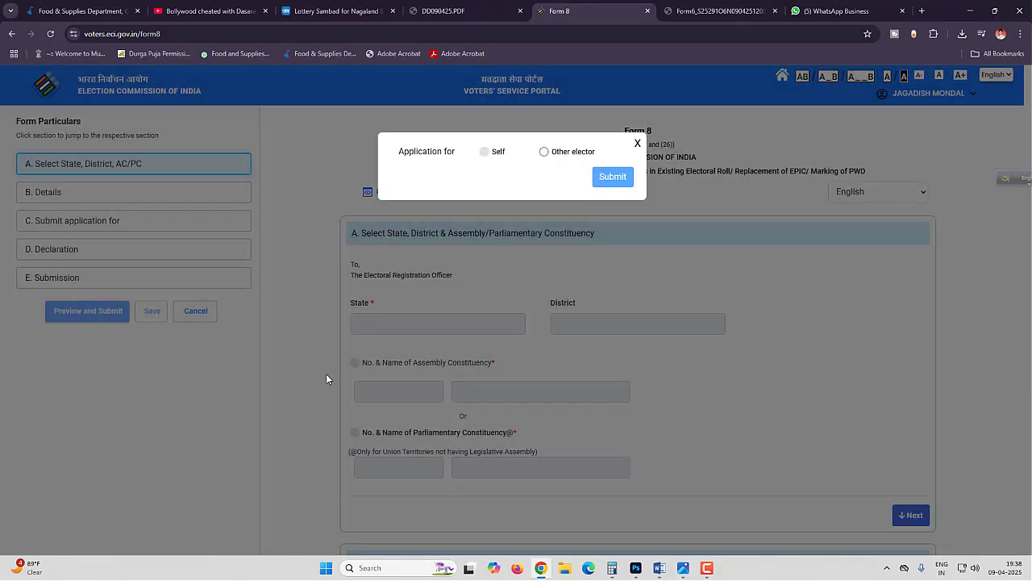
left_click(543, 151)
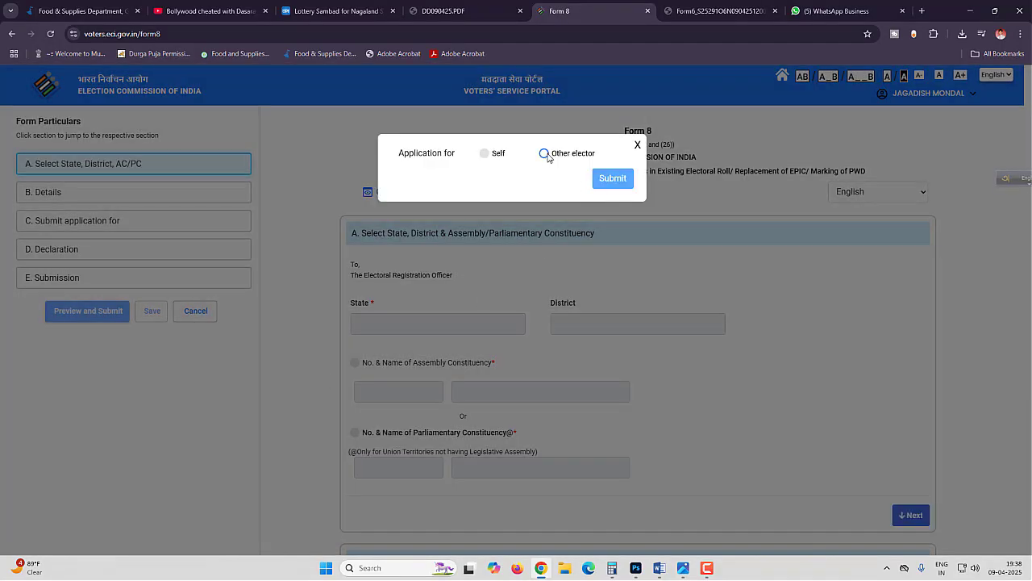
left_click(512, 197)
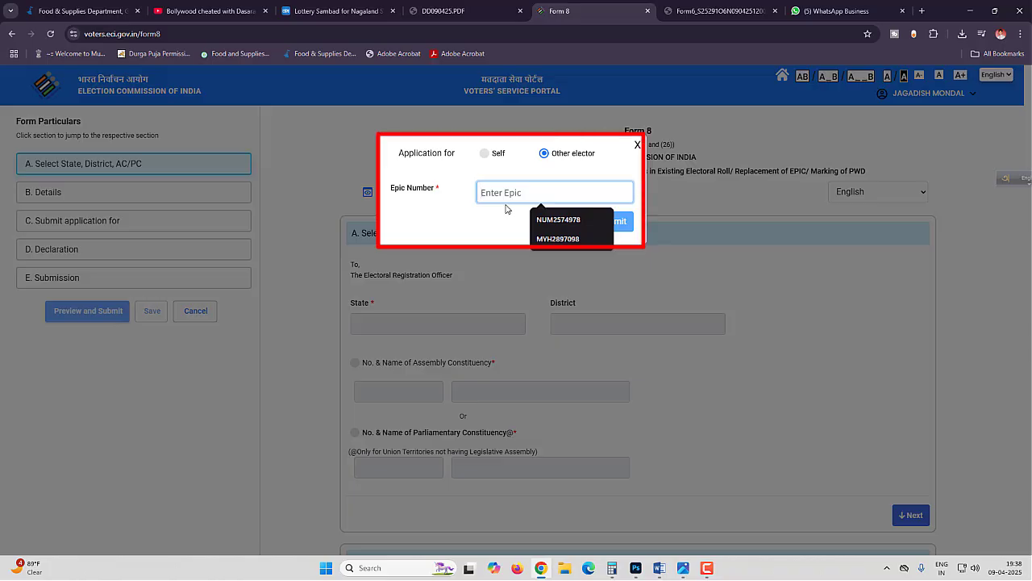
type("MYH")
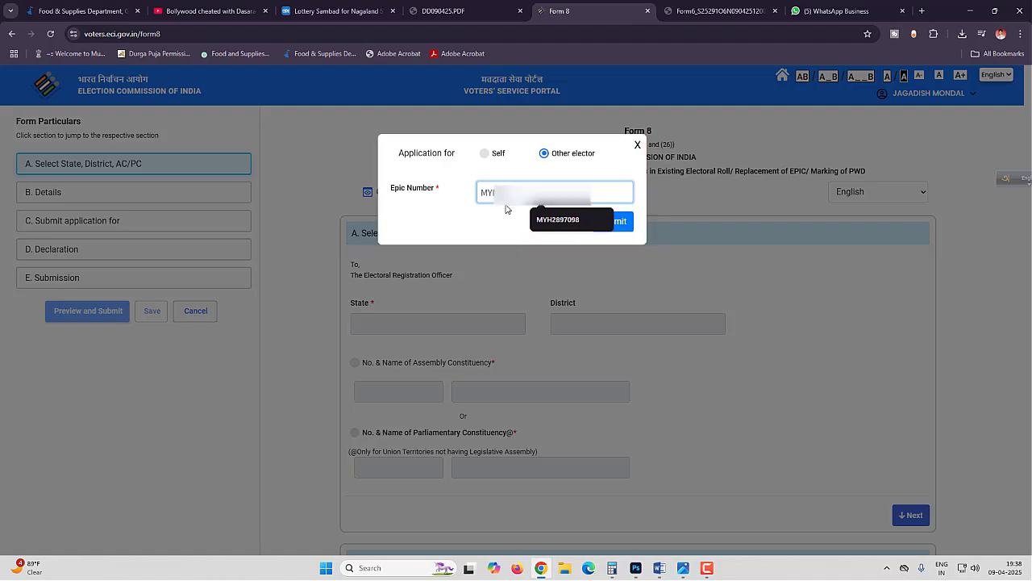
type("•")
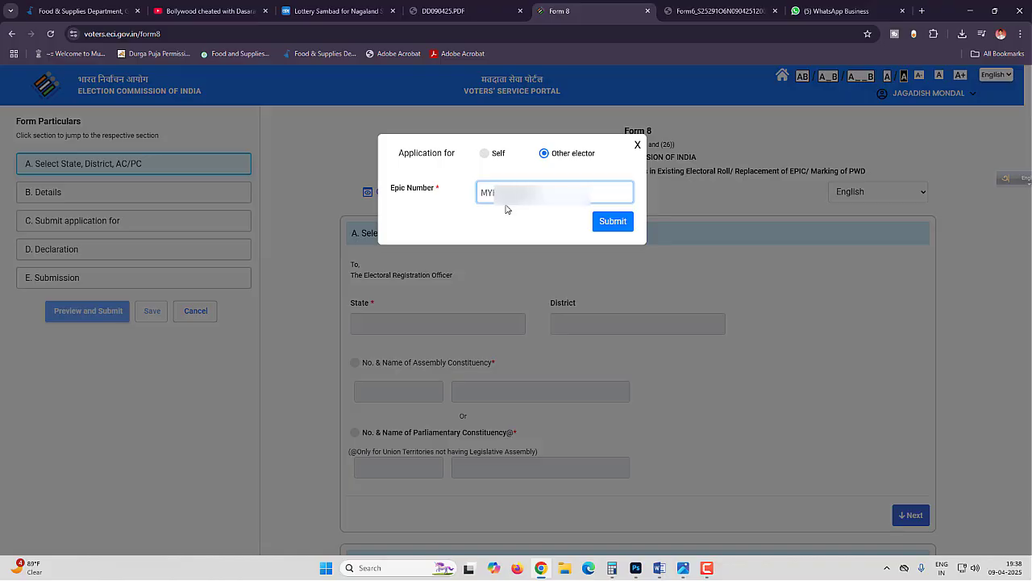
left_click(612, 222)
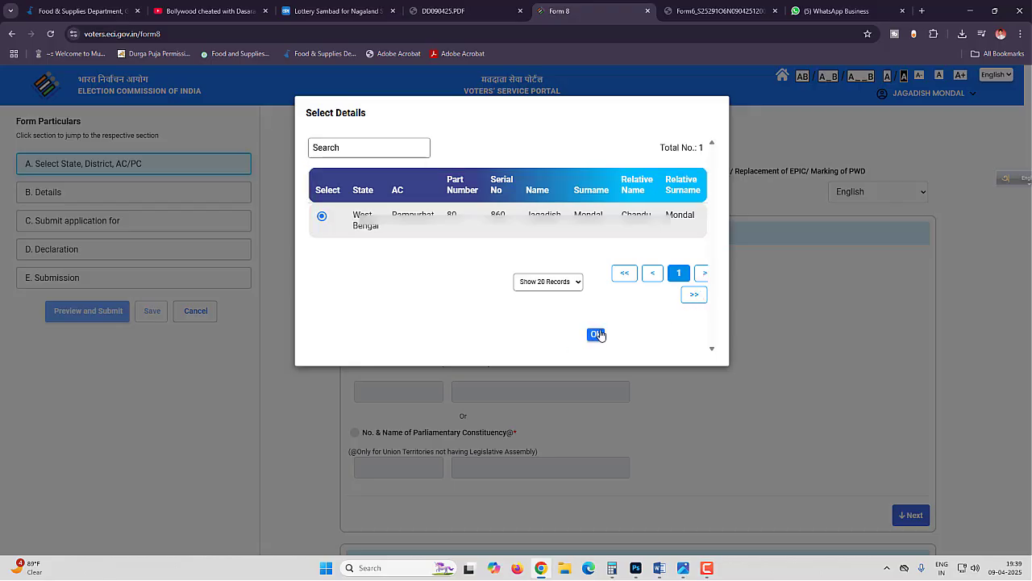
- Confirm the listed elector record and choose Correction of Entries in Existing Electoral Roll as the application type
left_click(596, 334)
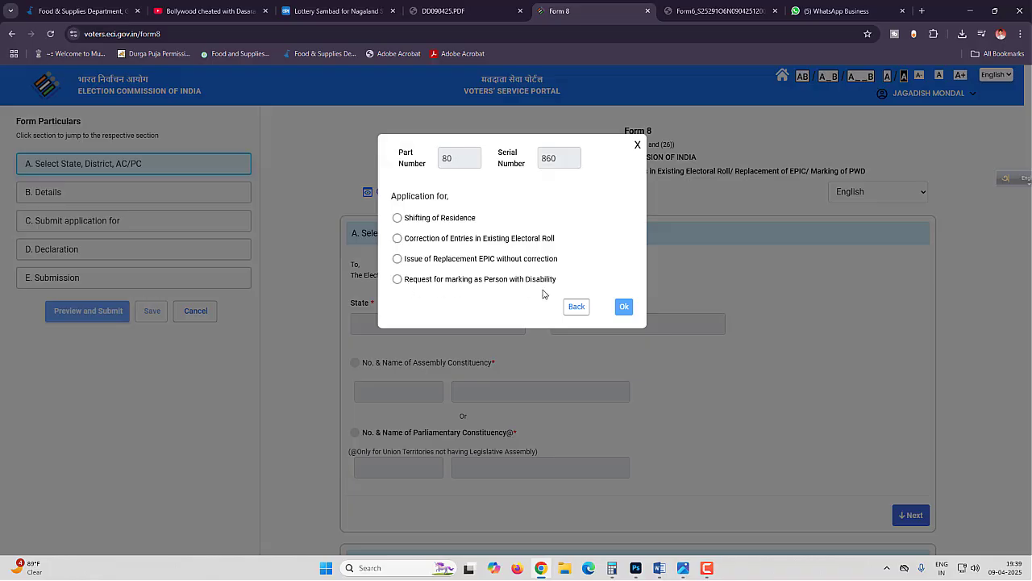
left_click(397, 239)
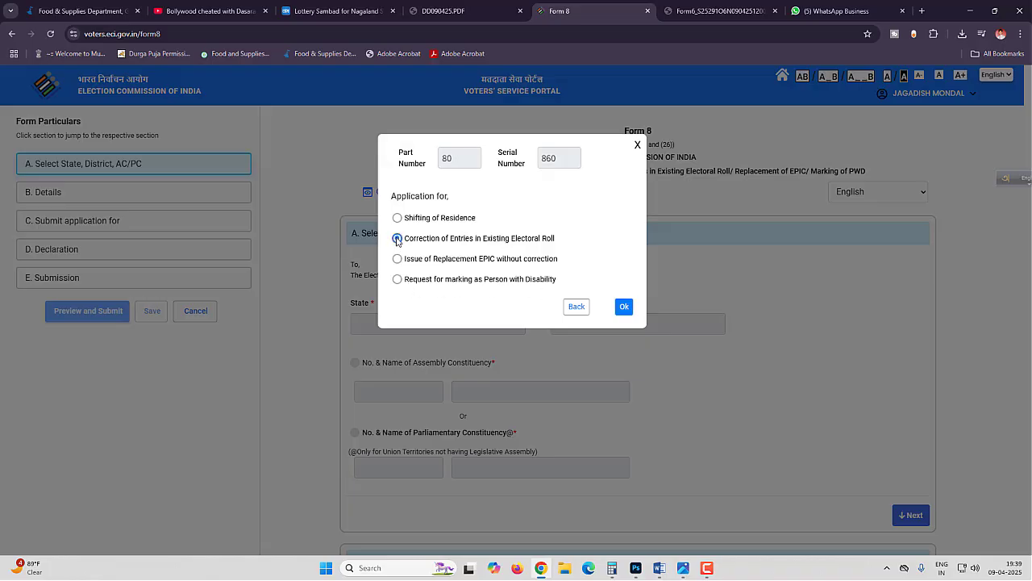
left_click(624, 306)
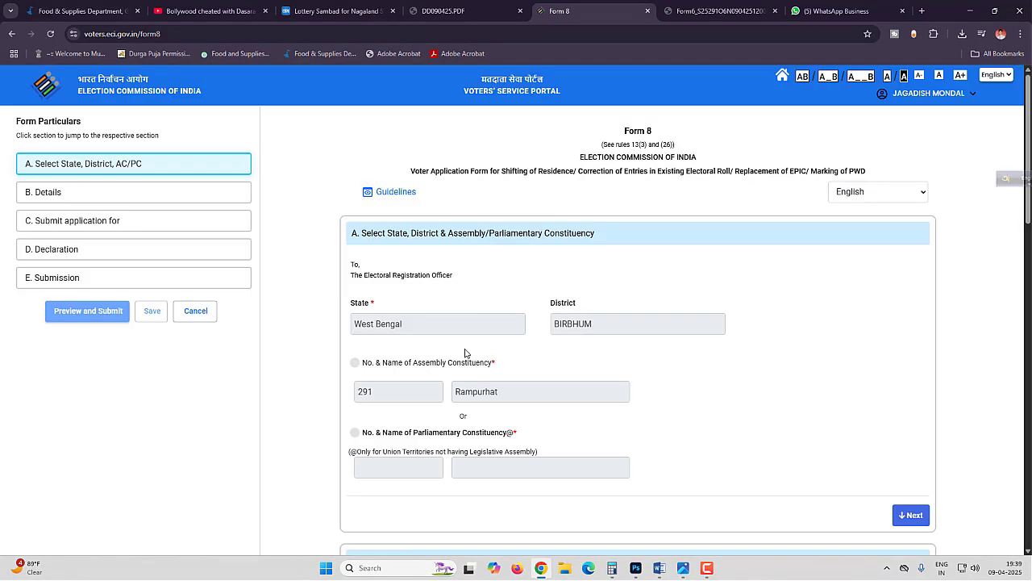
- Look through the sections of Form 8, from the constituency selection down to the declaration and submission
scroll(465, 353, "down", 1)
scroll(204, 325, "up", 1)
scroll(373, 308, "down", 5)
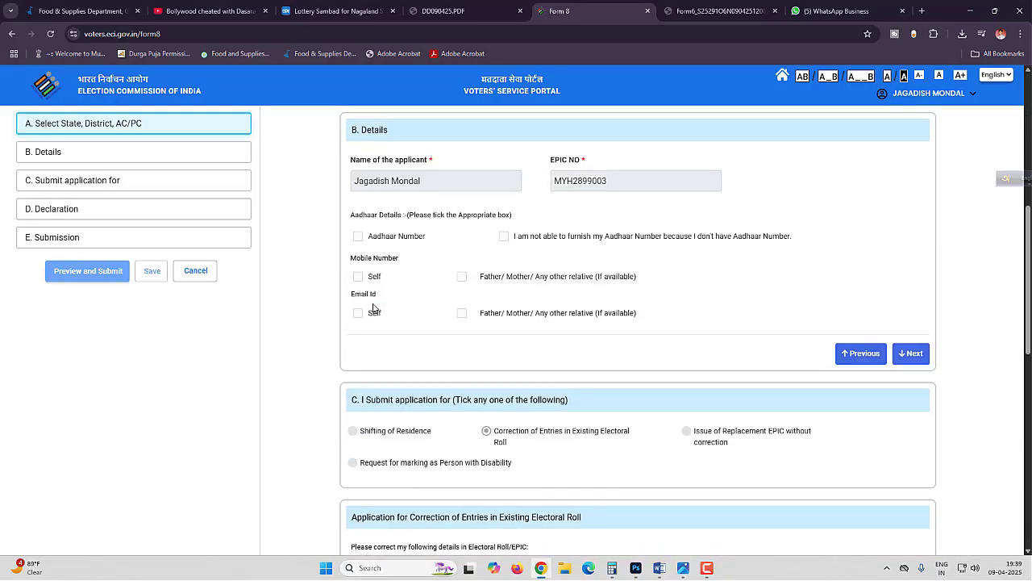
scroll(373, 307, "down", 8)
scroll(374, 307, "up", 2)
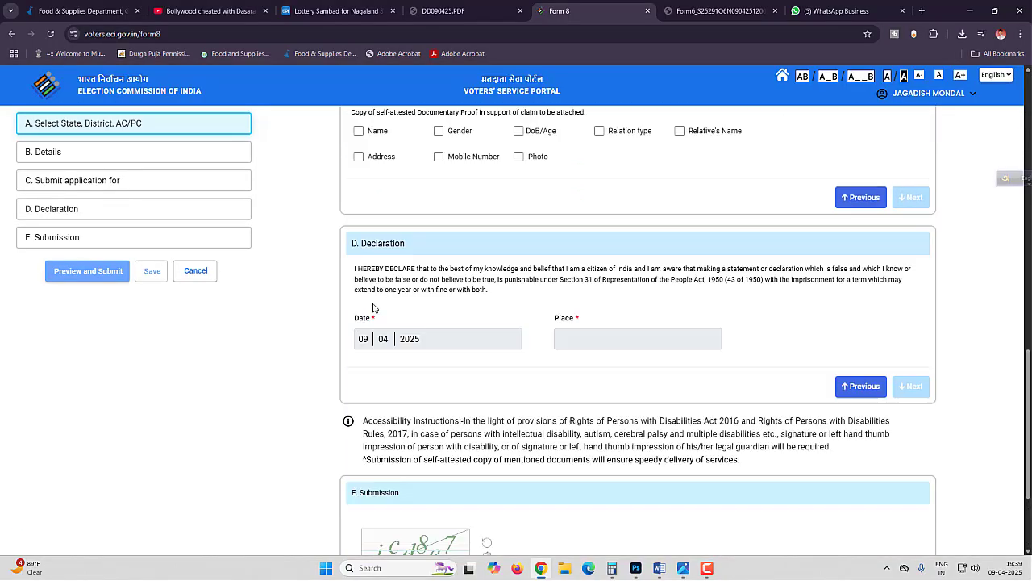
scroll(374, 308, "up", 12)
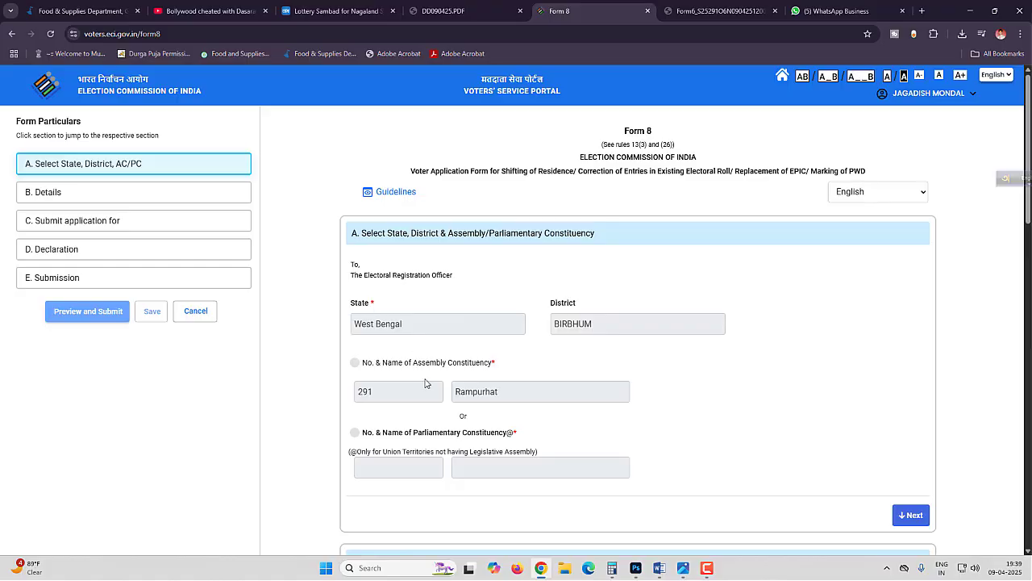
scroll(457, 439, "down", 1)
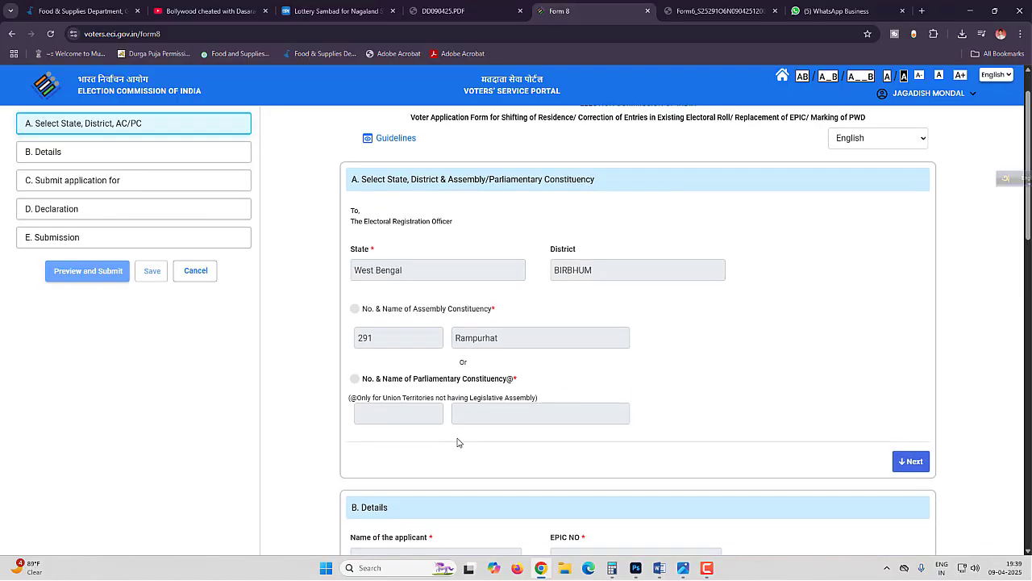
- Proceed past the constituency section and provide the applicant's Aadhaar number in the Details section
left_click(910, 465)
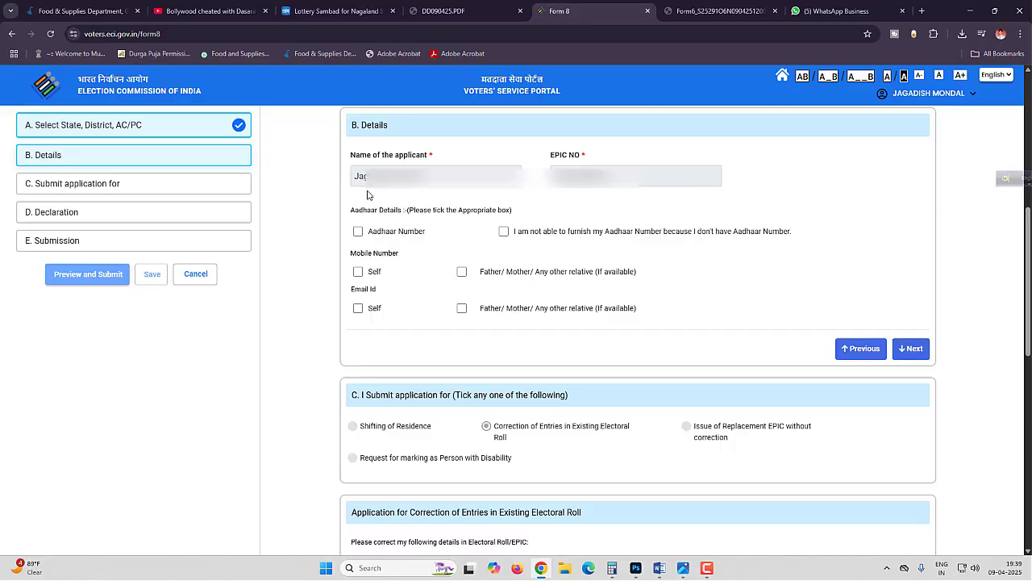
left_click(358, 231)
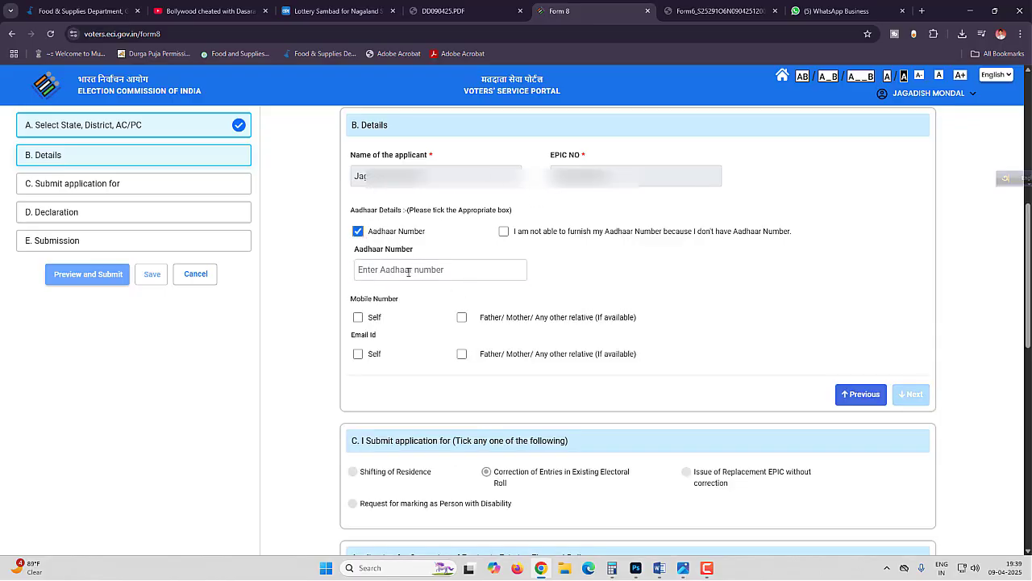
left_click(408, 271)
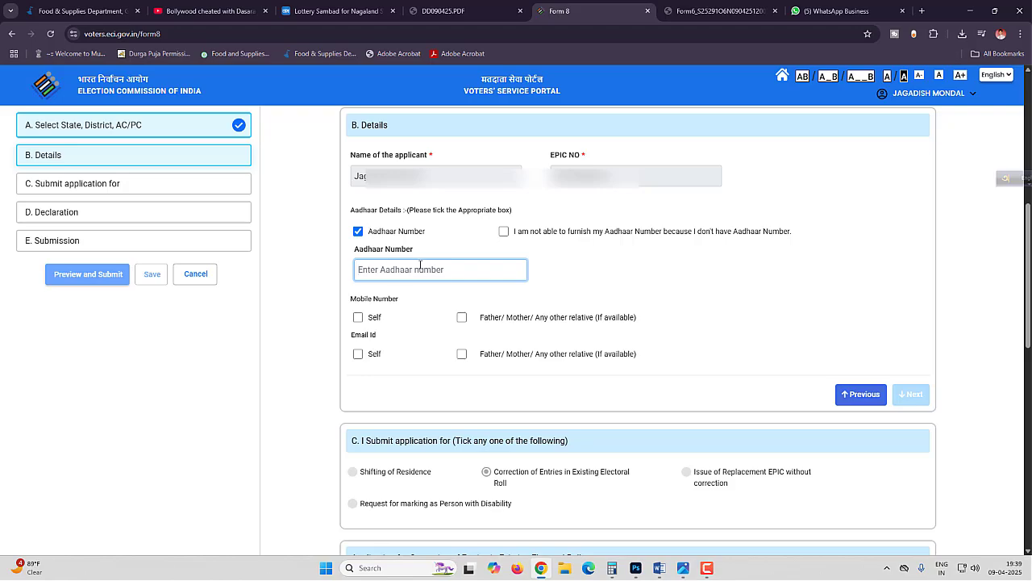
type("1")
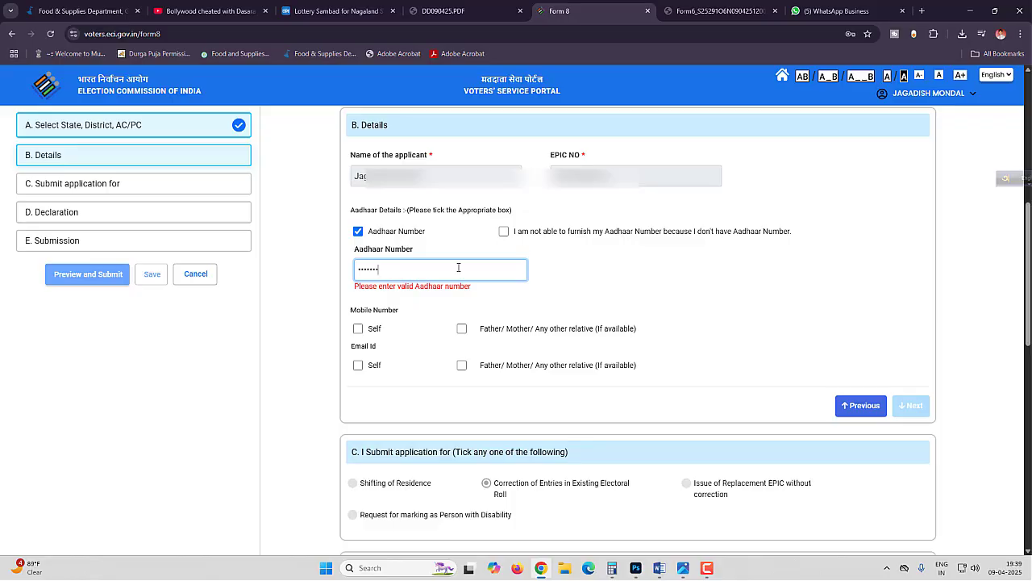
type("1")
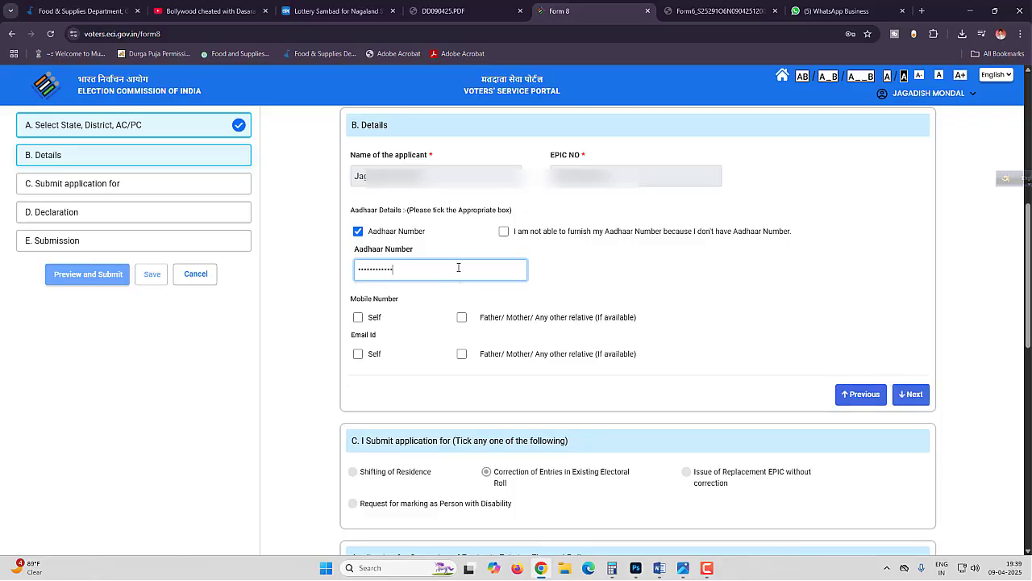
- Mark the mobile number as Self, enter the applicant's mobile number, and proceed to the application section
left_click(359, 317)
left_click(416, 355)
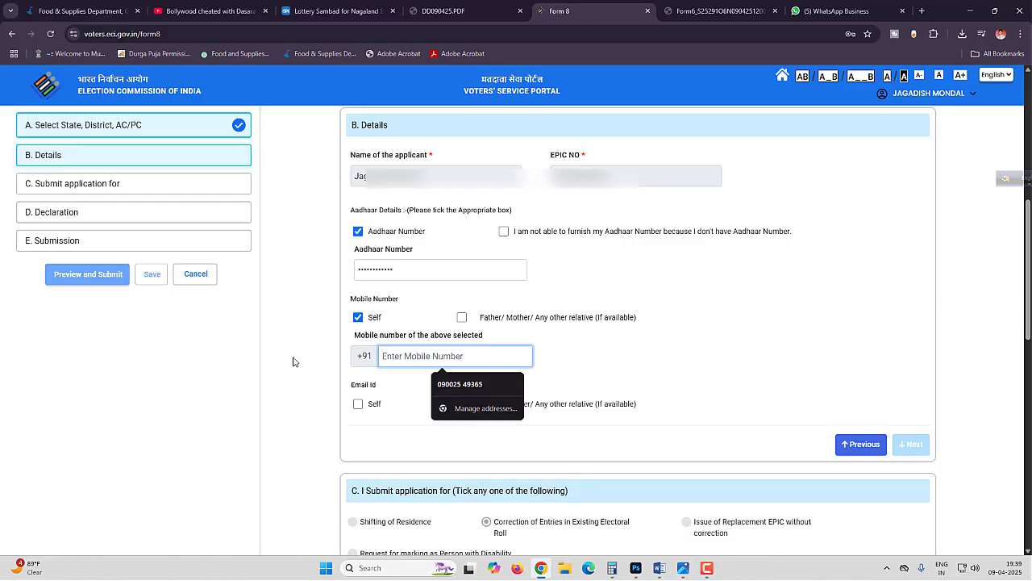
type("78")
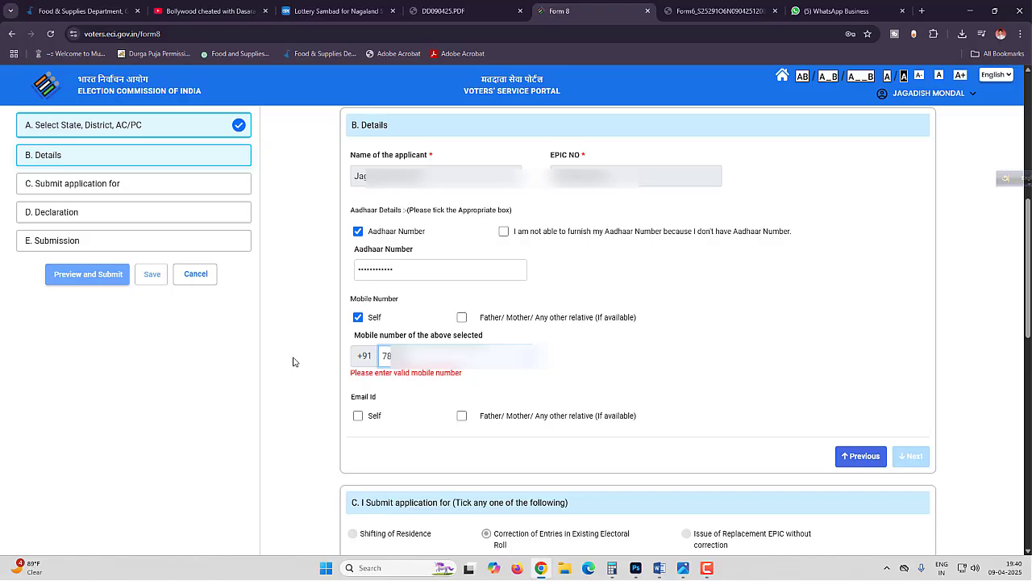
type("0")
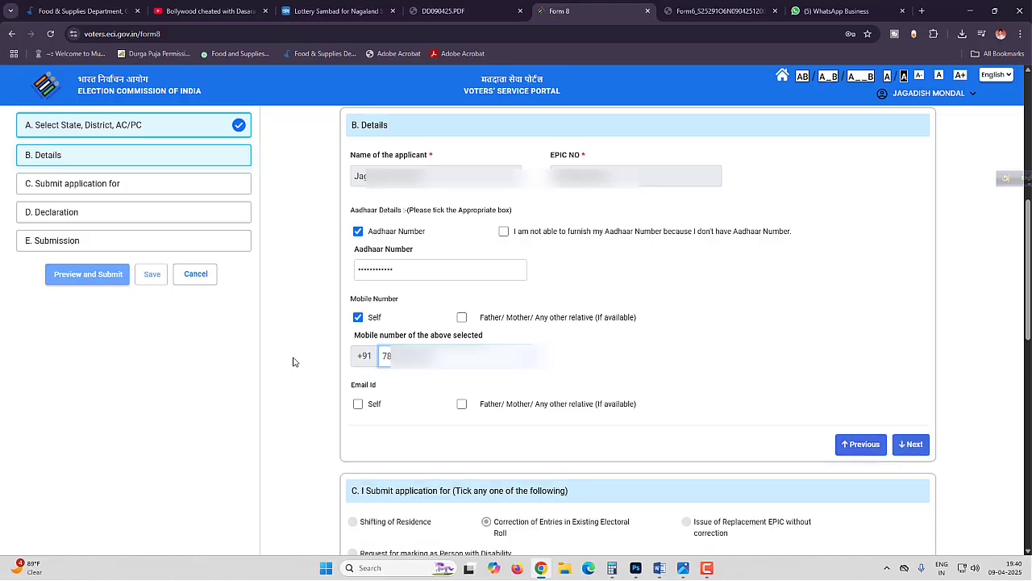
left_click(912, 444)
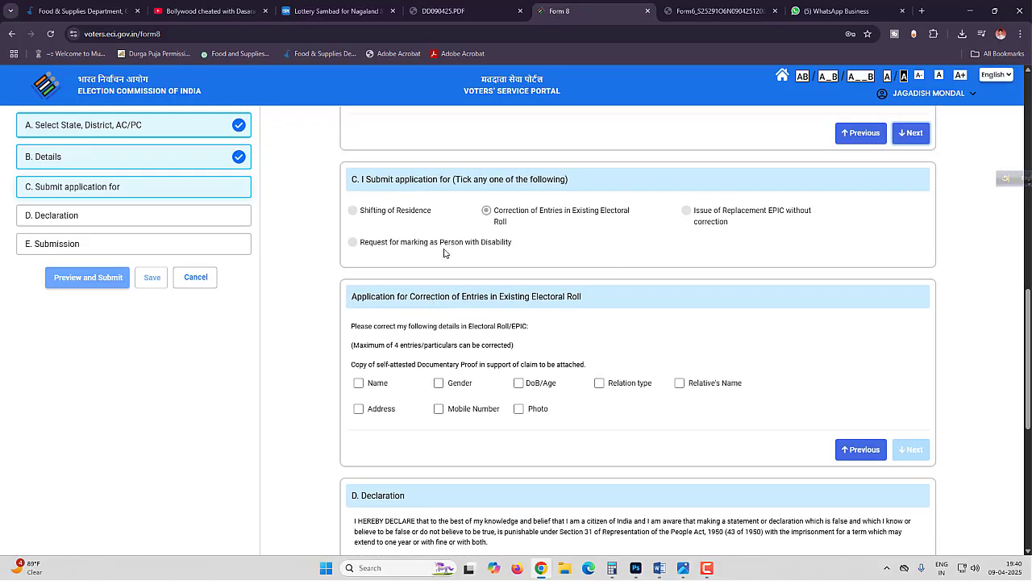
- Choose Mobile Number, Photo and DoB/Age as the electoral roll entries to correct
scroll(457, 276, "down", 1)
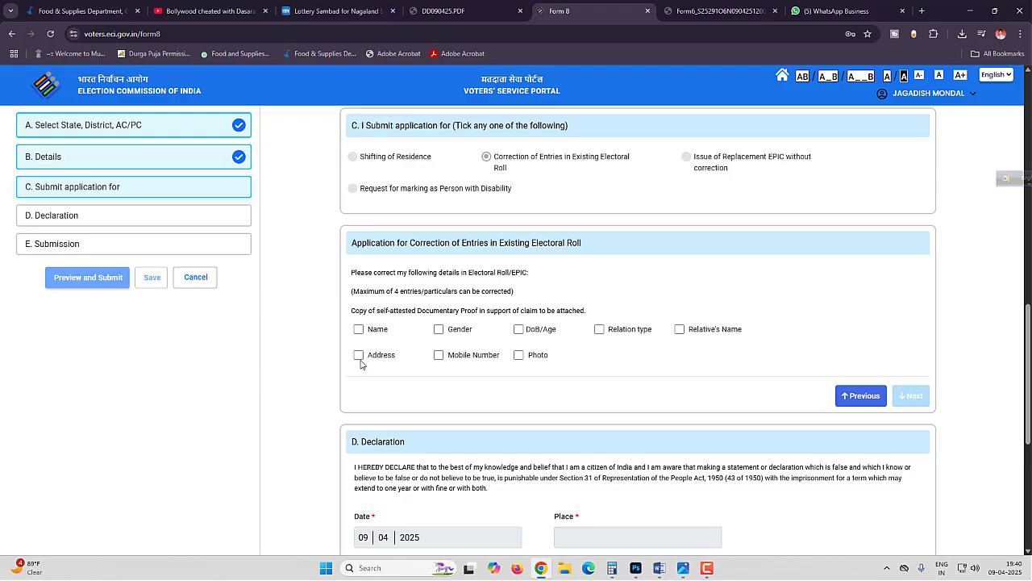
left_click(439, 356)
left_click(561, 356)
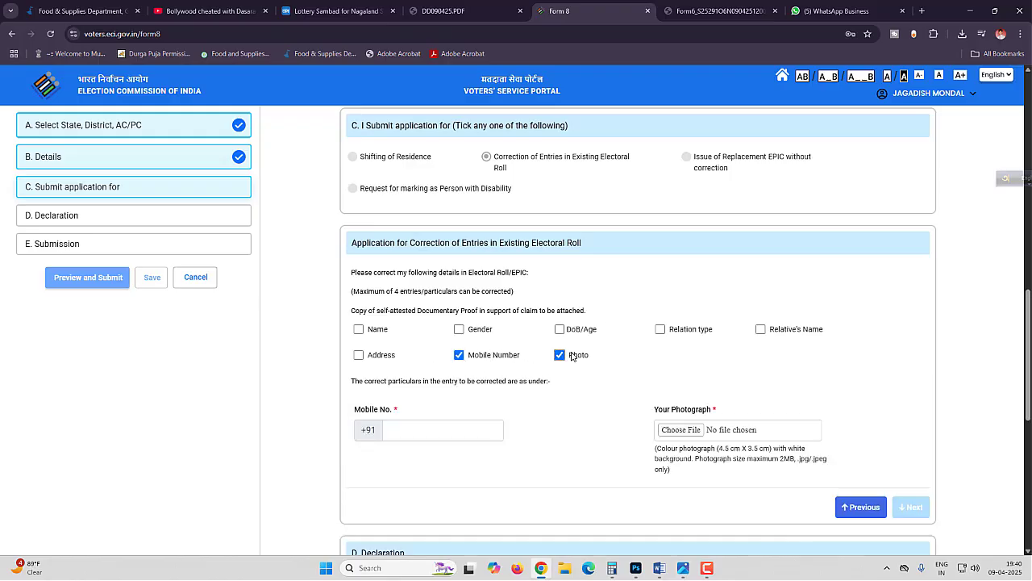
left_click(559, 331)
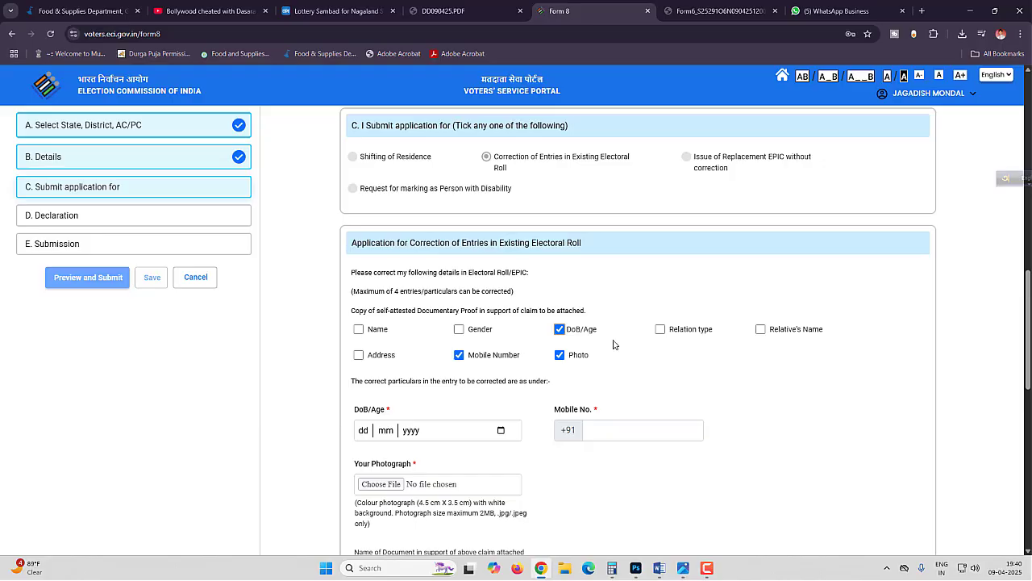
scroll(371, 456, "down", 1)
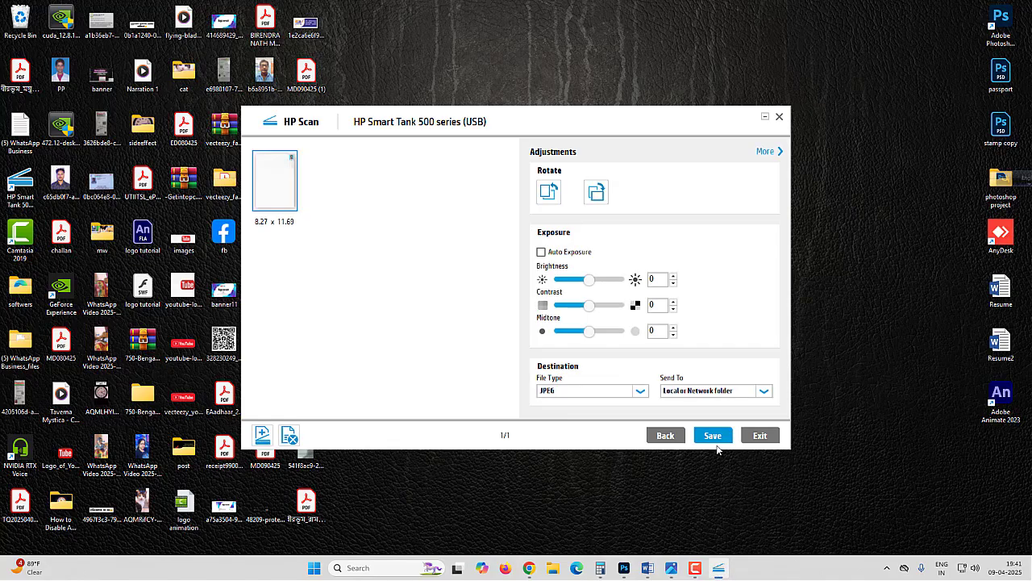
- In HP Scan, save the scanned photograph to the Desktop as a JPEG named PHOTO 11
left_click(712, 434)
type("PHOTO 11")
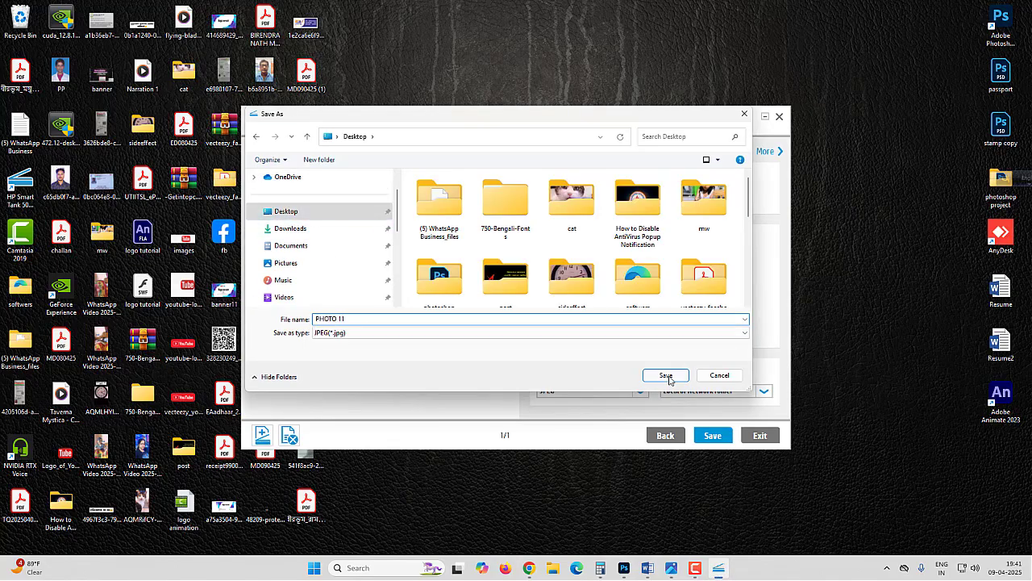
left_click(666, 375)
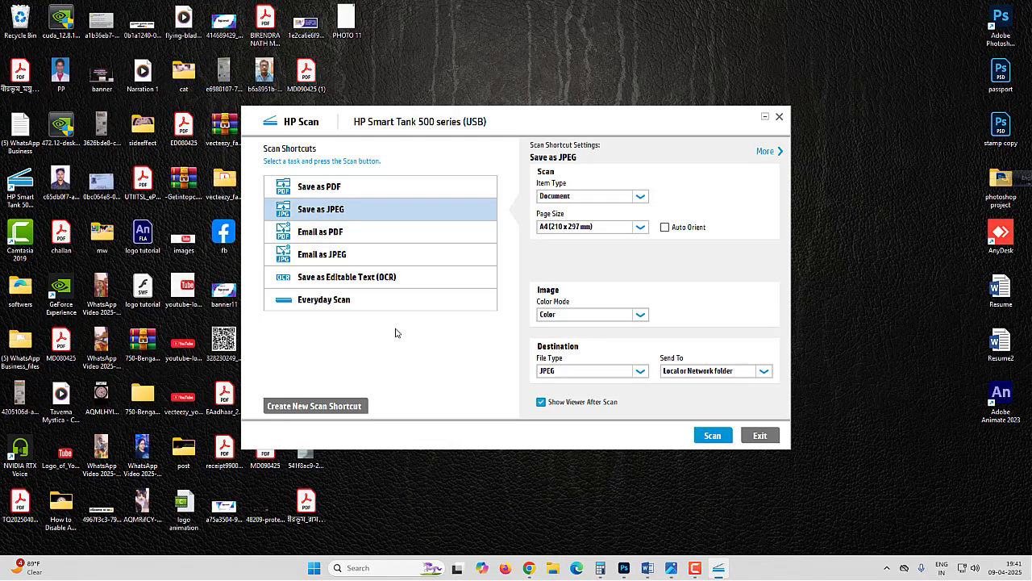
- Scan the Aadhaar card as a JPEG, save it to the Desktop as ADHAR plus the applicant's first name, and minimize the scanner window
left_click(712, 435)
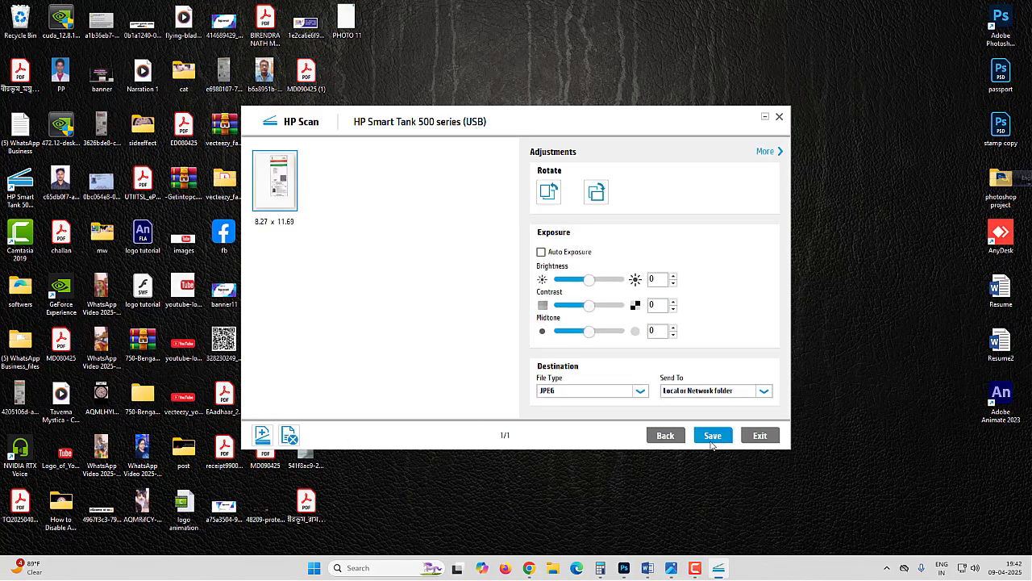
left_click(712, 435)
type("ADHAR SCANNED")
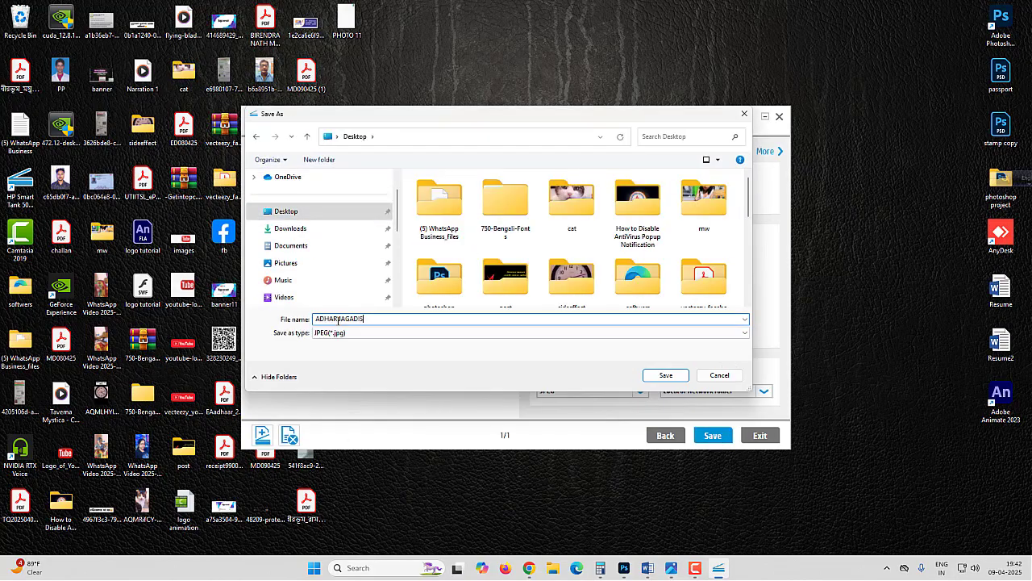
left_click(666, 375)
left_click(765, 117)
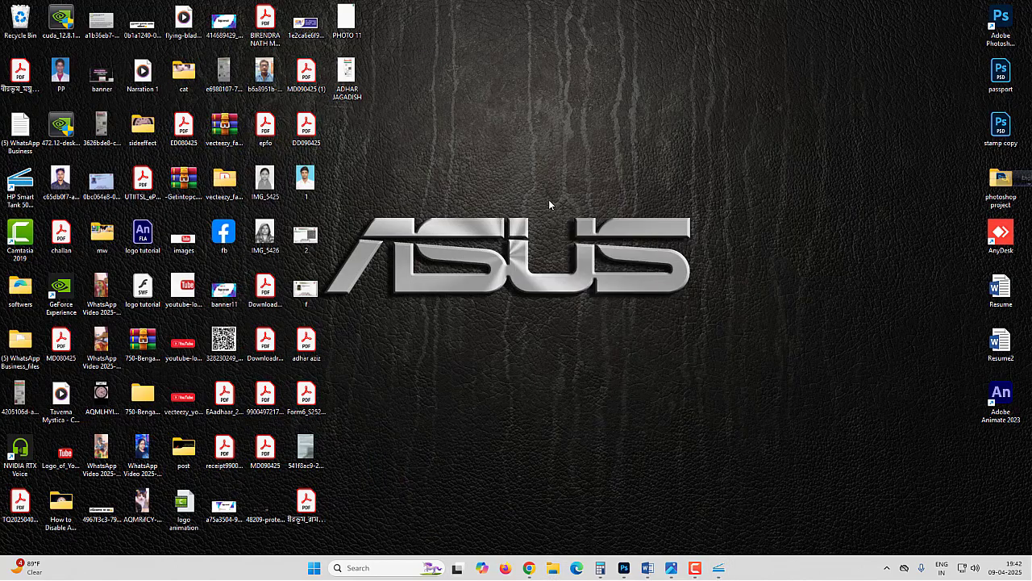
- Create a new folder on the desktop and name it with the applicant's first name
right_click(519, 171)
left_click(553, 216)
right_click(454, 143)
left_click(488, 194)
right_click(482, 82)
mouse_move(524, 166)
left_click(649, 169)
type("JAGAD")
- Crop the PHOTO 11 scan tightly to the portrait's edges, save the image, and close the photo viewer
double_click(367, 22)
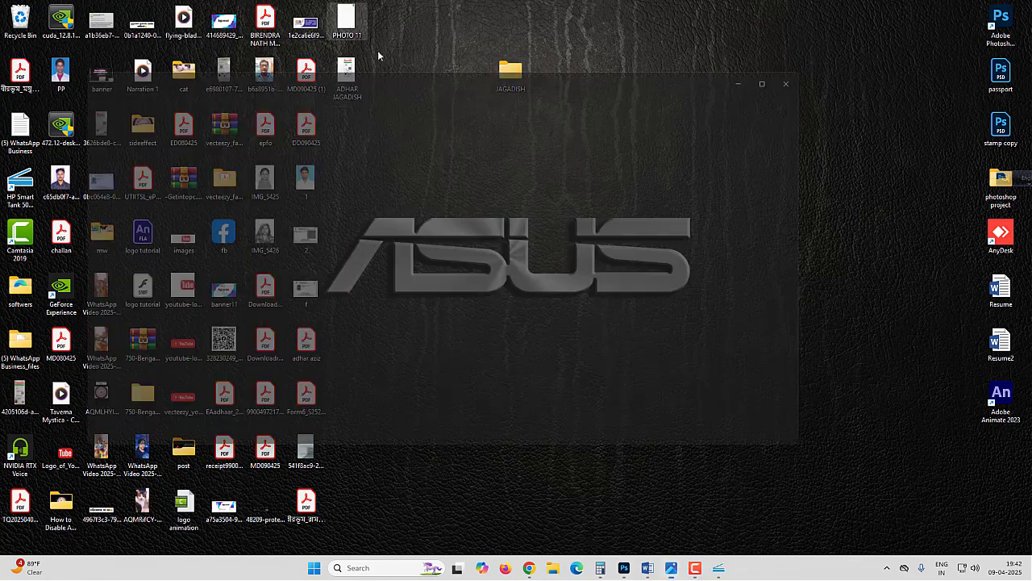
left_click_drag(339, 371, 468, 282)
left_click_drag(445, 153, 445, 172)
left_click_drag(445, 372, 445, 355)
left_click_drag(362, 153, 367, 161)
left_click_drag(534, 262, 529, 263)
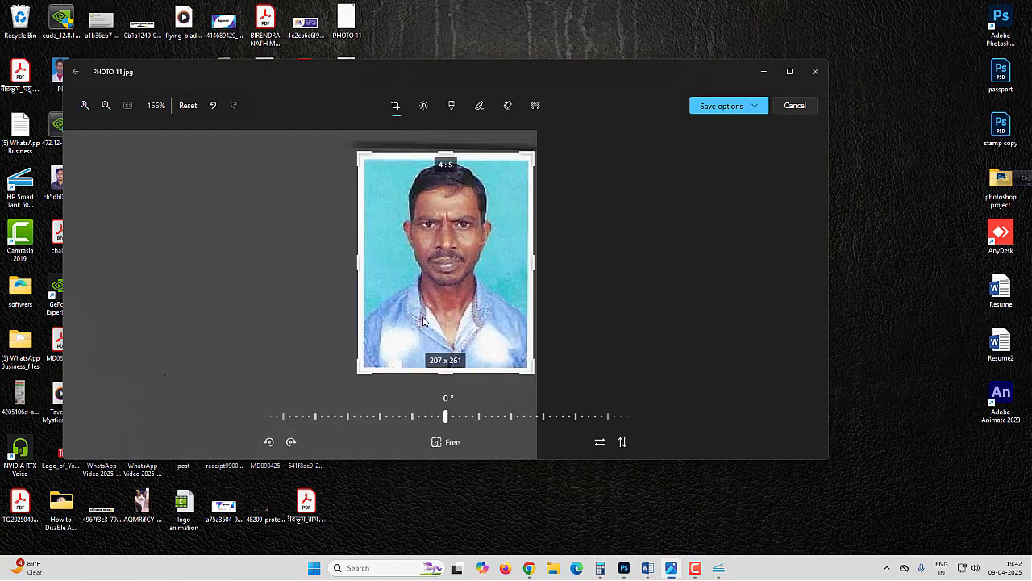
left_click_drag(445, 372, 446, 367)
left_click_drag(447, 154, 447, 155)
left_click(756, 109)
left_click(722, 150)
left_click(816, 72)
- Move the PHOTO 11 and Aadhaar scans into the applicant's folder and place that folder beside the other desktop icons
left_click_drag(395, 7, 339, 87)
left_click_drag(346, 76, 353, 29)
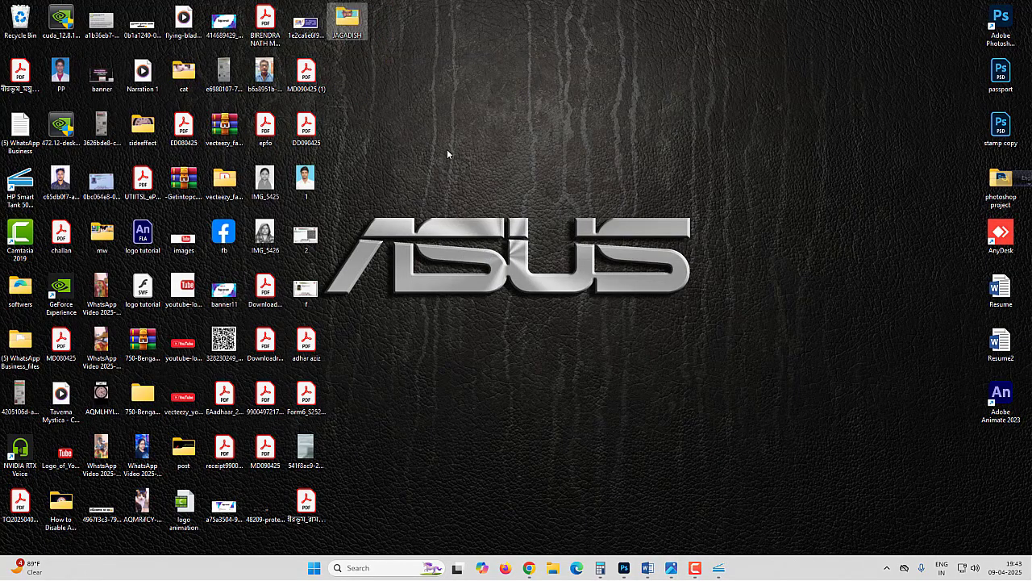
- Return to Form 8 in Chrome and enter the applicant's correct date of birth and mobile number
left_click(530, 569)
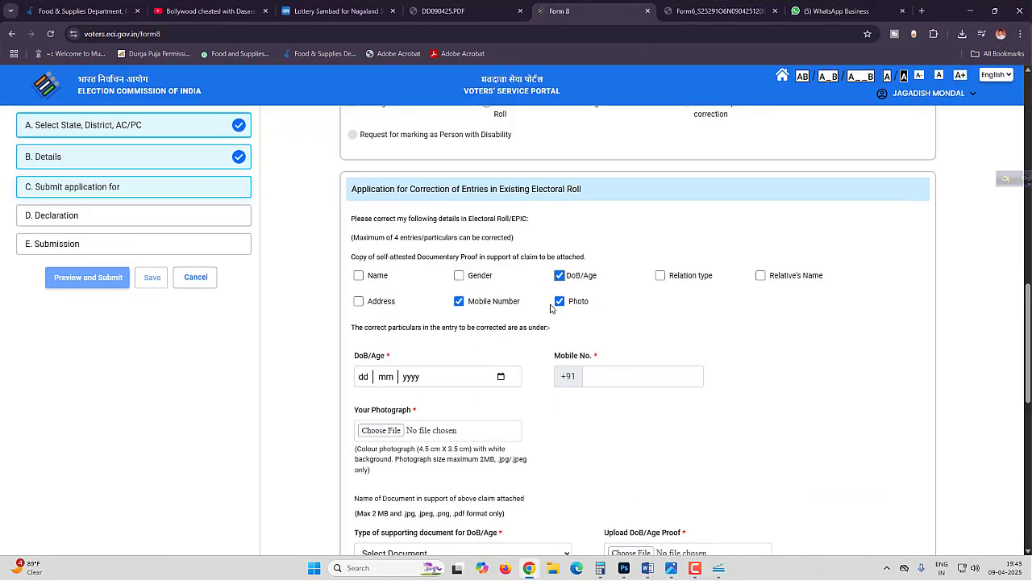
left_click(364, 377)
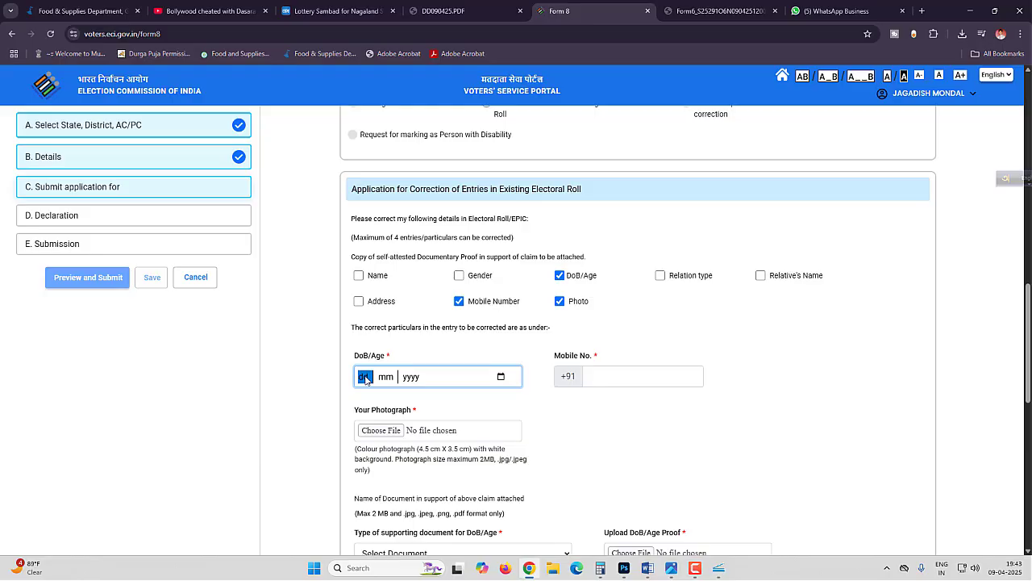
type("01/03")
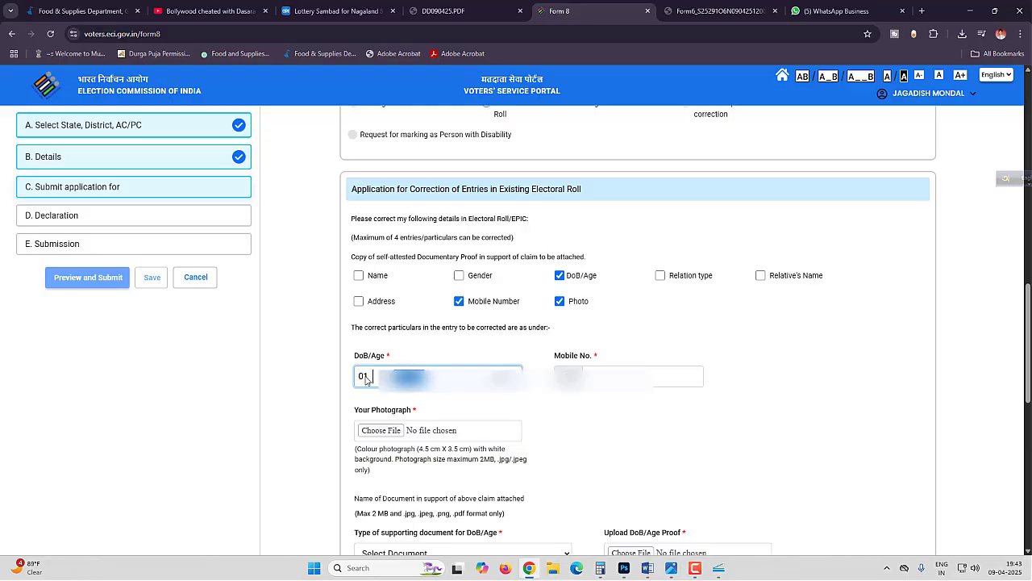
left_click(613, 376)
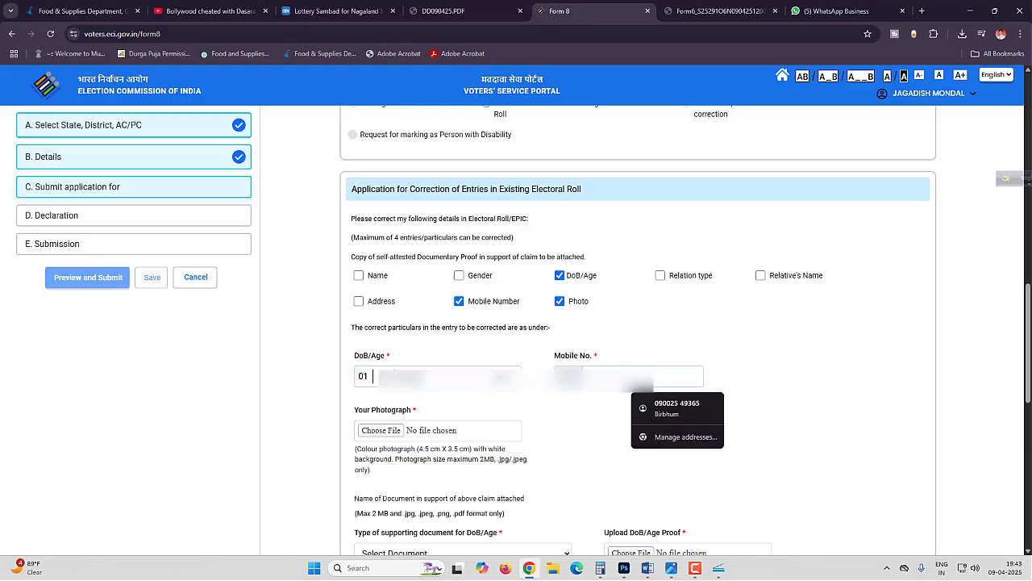
type("9")
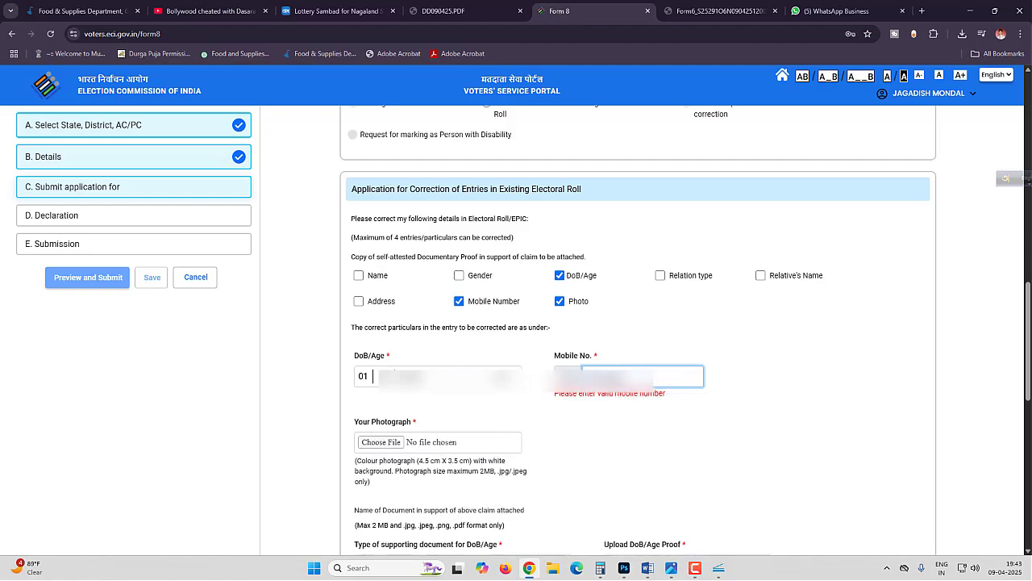
type("0")
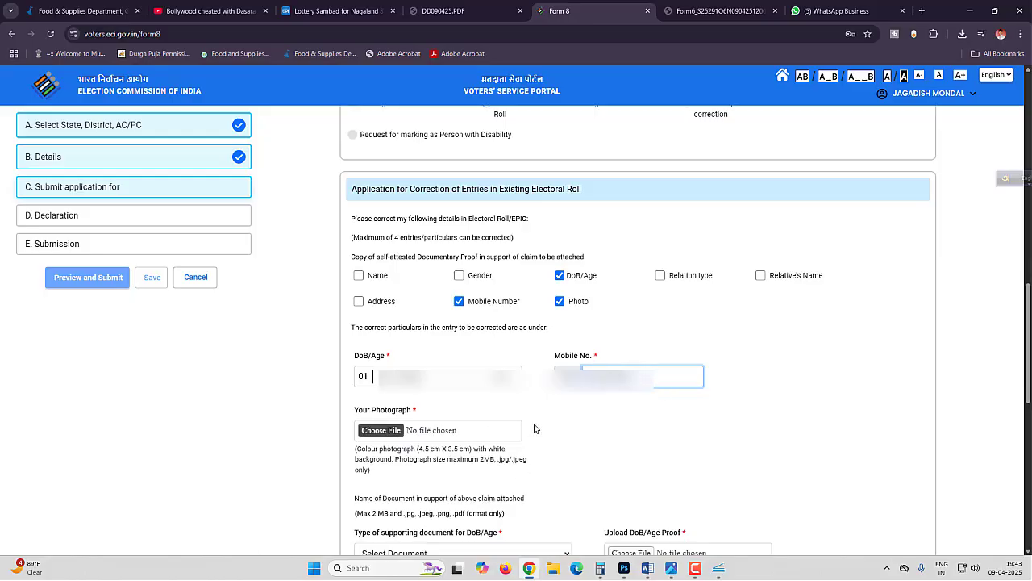
- Upload PHOTO 11.jpg from the applicant's folder as the photograph, save its framing, and acknowledge the face detection message
left_click(379, 434)
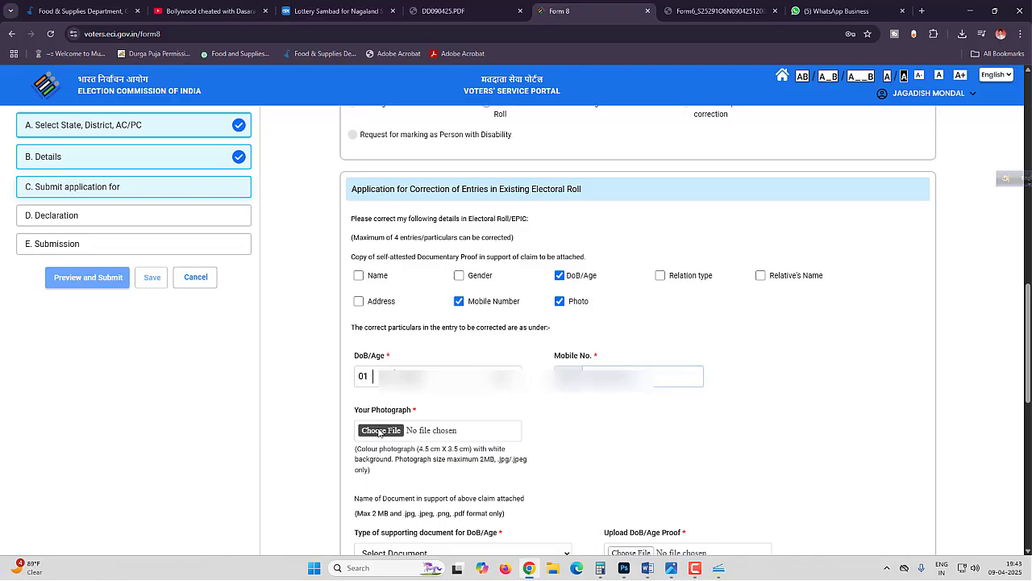
double_click(356, 103)
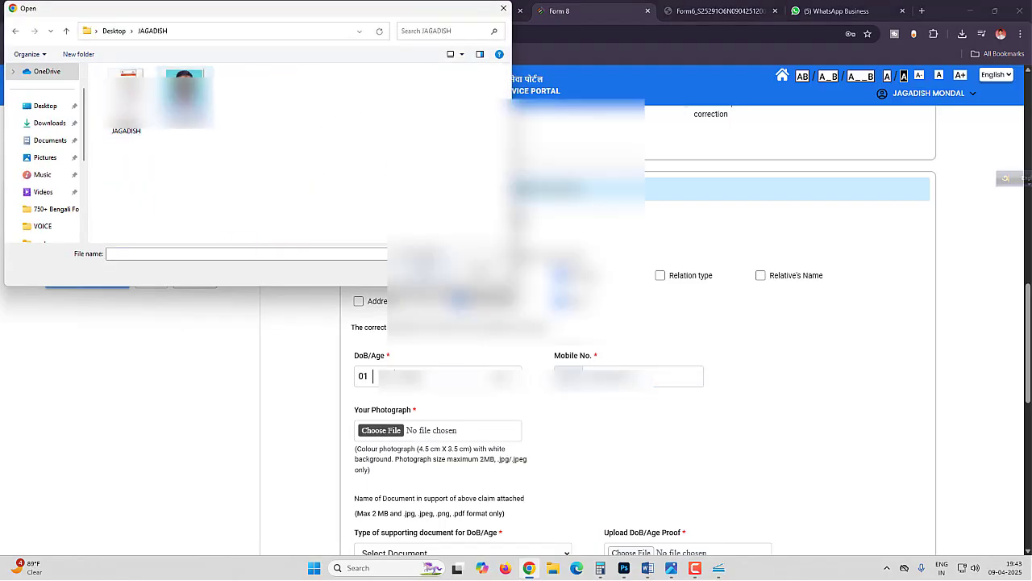
double_click(184, 97)
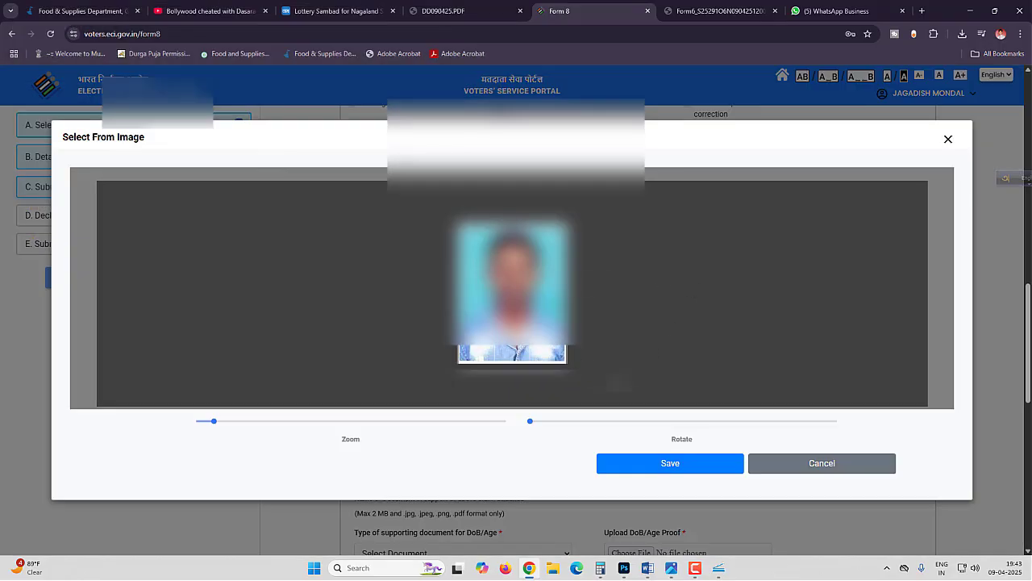
left_click(670, 463)
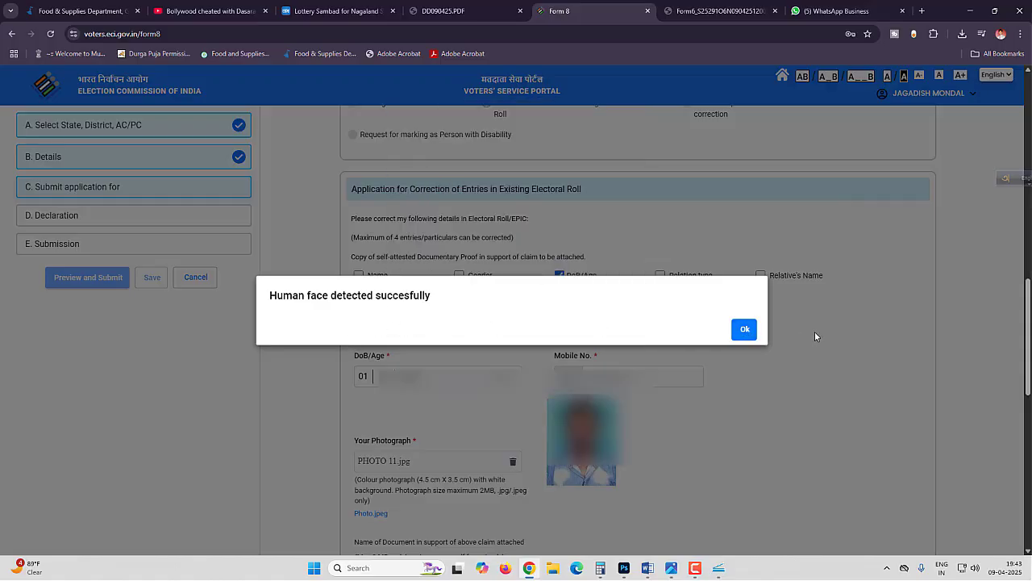
left_click(746, 330)
- Set the supporting document type for DoB/Age to Aadhaar Card
scroll(403, 355, "down", 2)
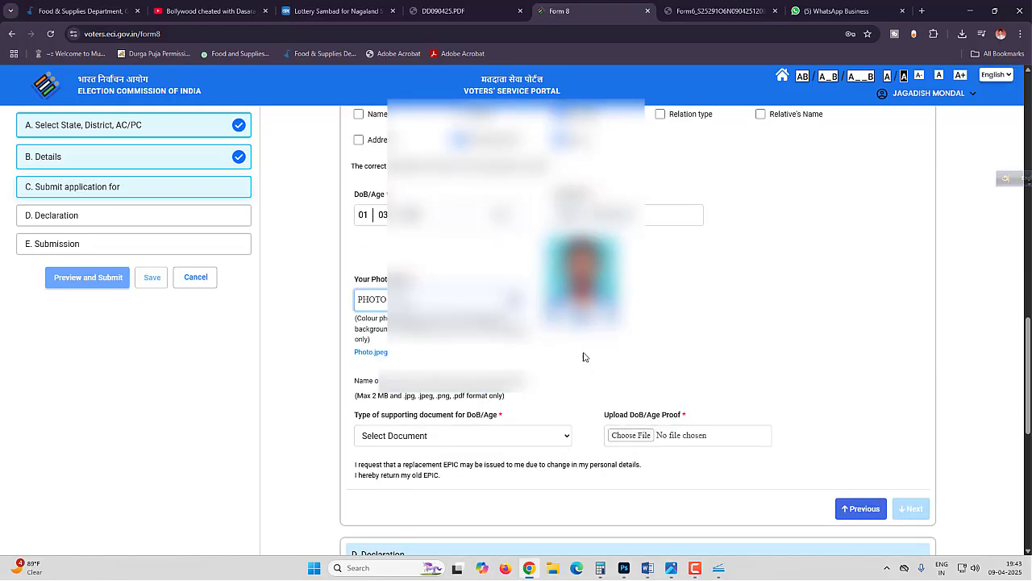
scroll(392, 395, "down", 1)
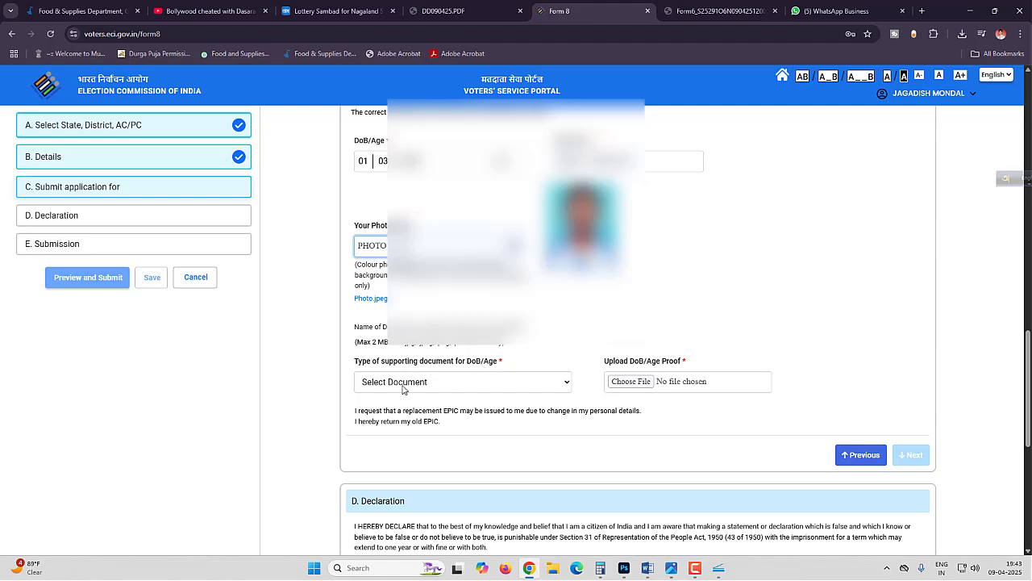
left_click(400, 384)
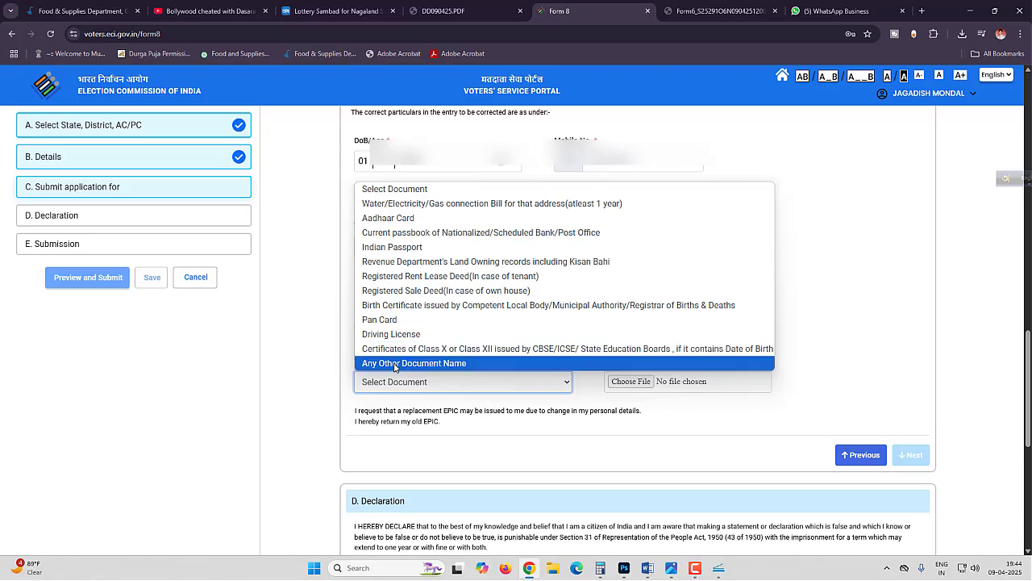
left_click(386, 219)
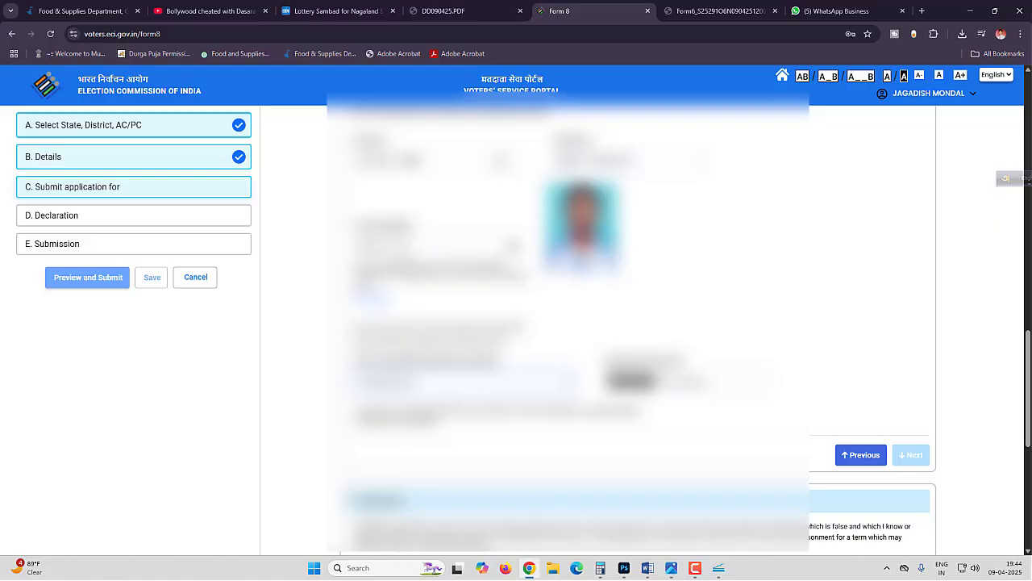
- Upload the Aadhaar scan from the applicant's folder as the DoB/Age supporting document and complete the Submit application for section
left_click(632, 381)
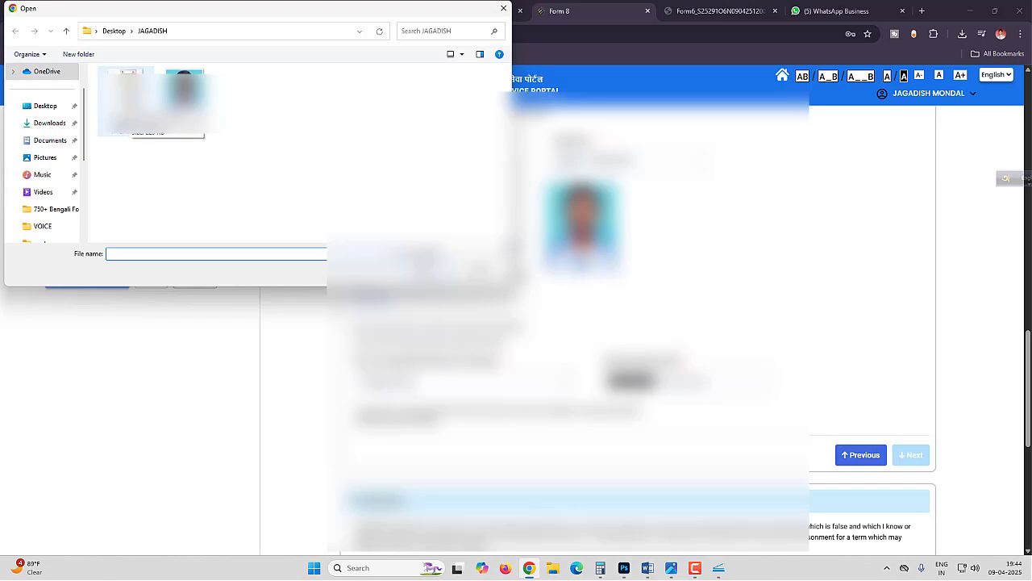
double_click(128, 105)
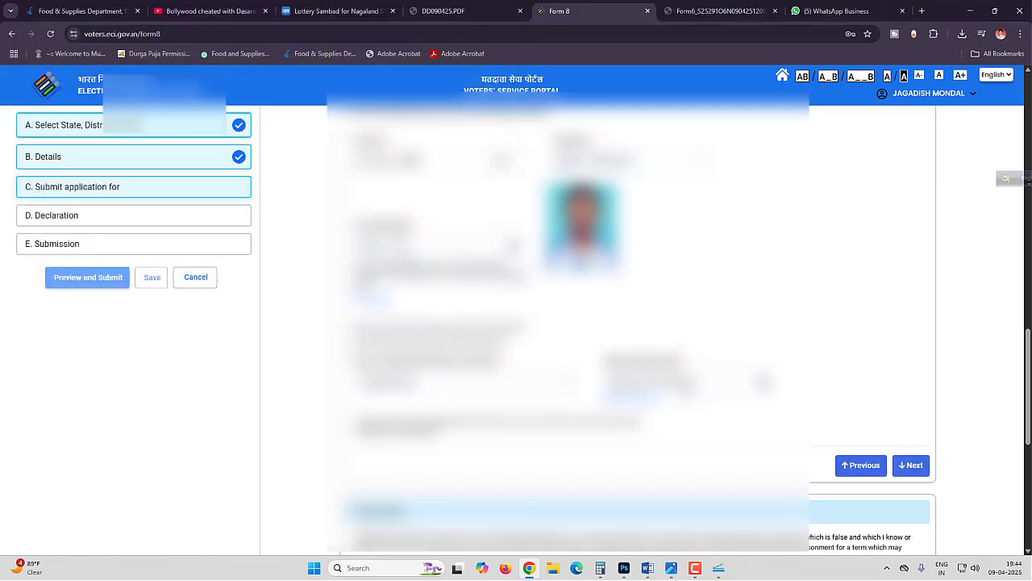
scroll(963, 364, "down", 2)
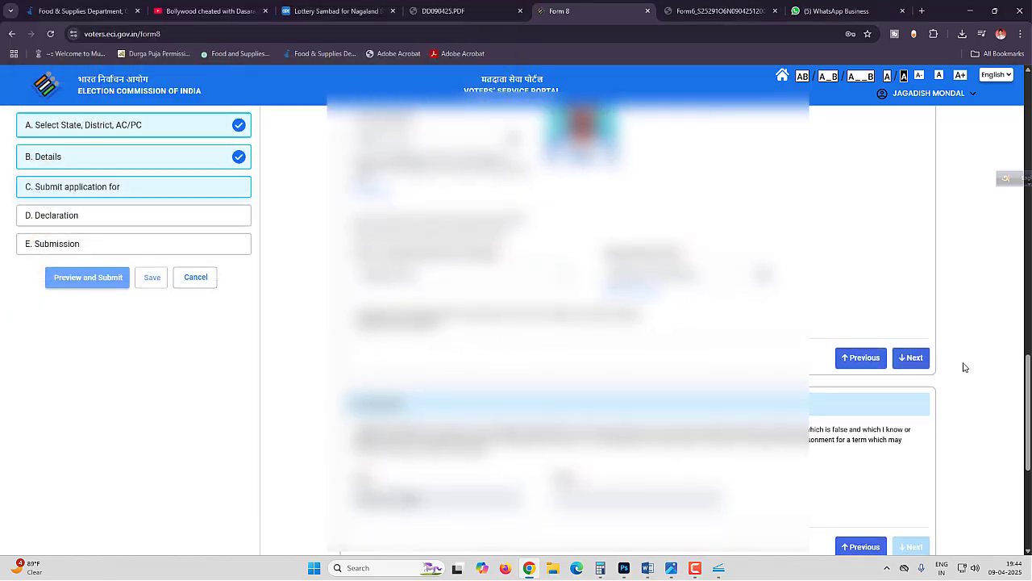
left_click(913, 358)
scroll(430, 368, "up", 4)
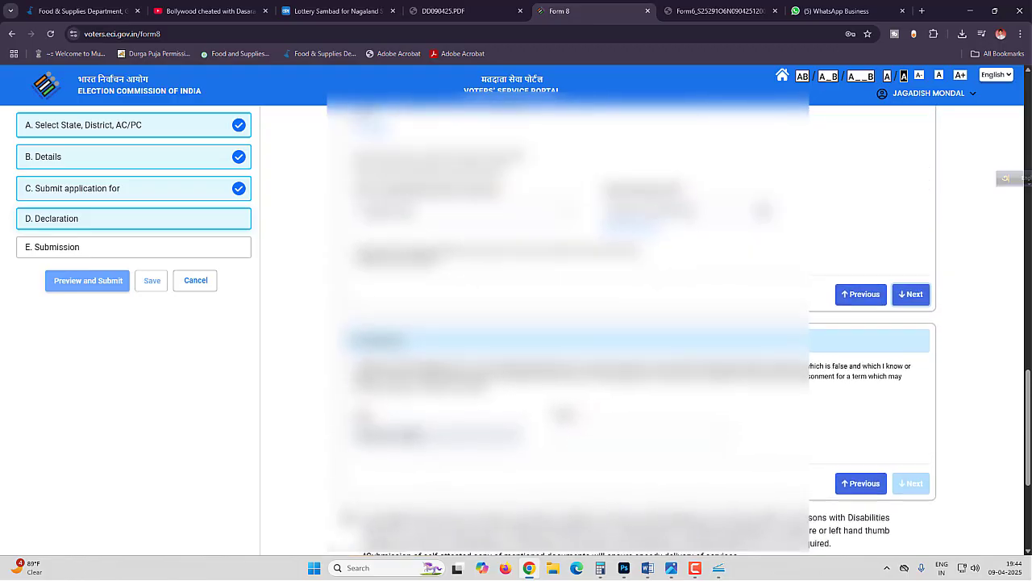
- Enter Rampurhat as the place in the Declaration section
scroll(435, 369, "down", 2)
left_click(597, 328)
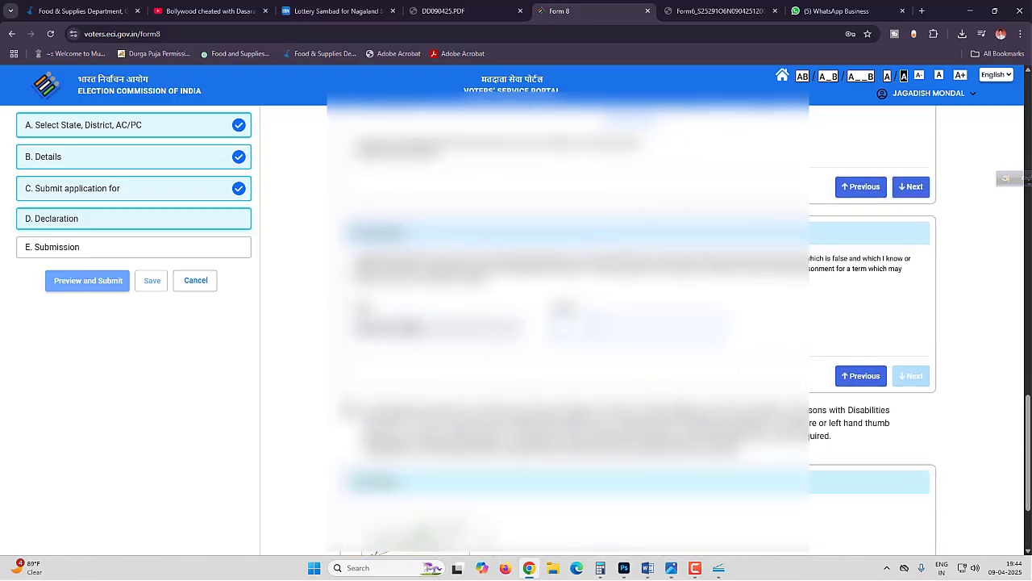
type("BA")
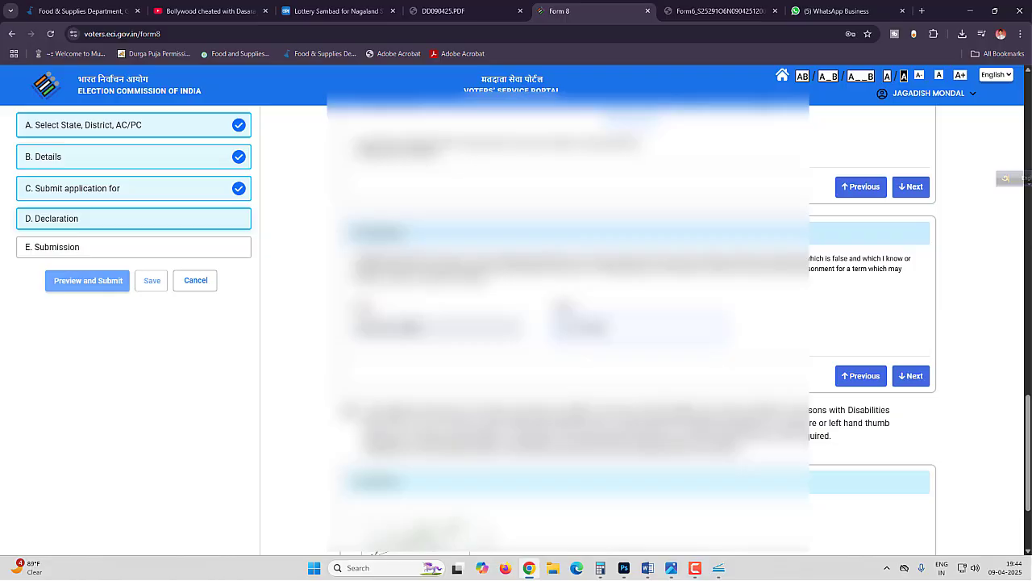
key("Tab")
- Review the filled Form 8 from the state and district section through the personal details, corrections and uploads to the declaration
scroll(564, 323, "up", 2)
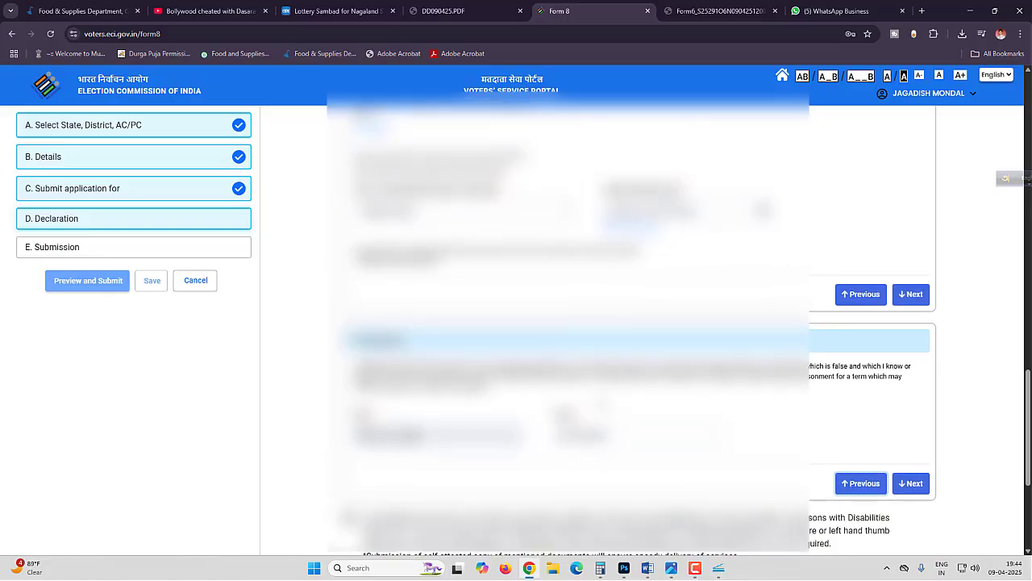
scroll(565, 322, "up", 5)
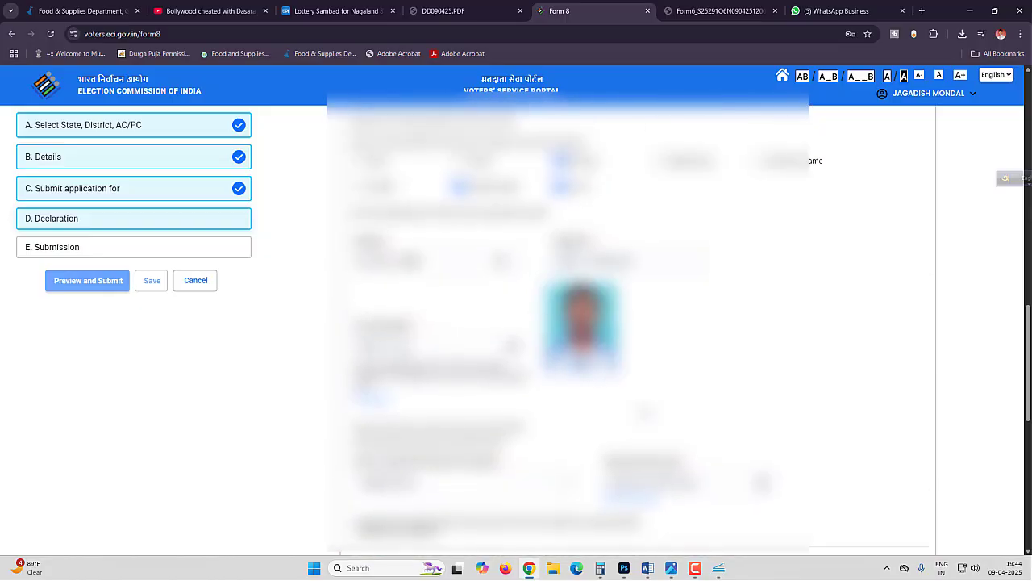
scroll(565, 322, "up", 5)
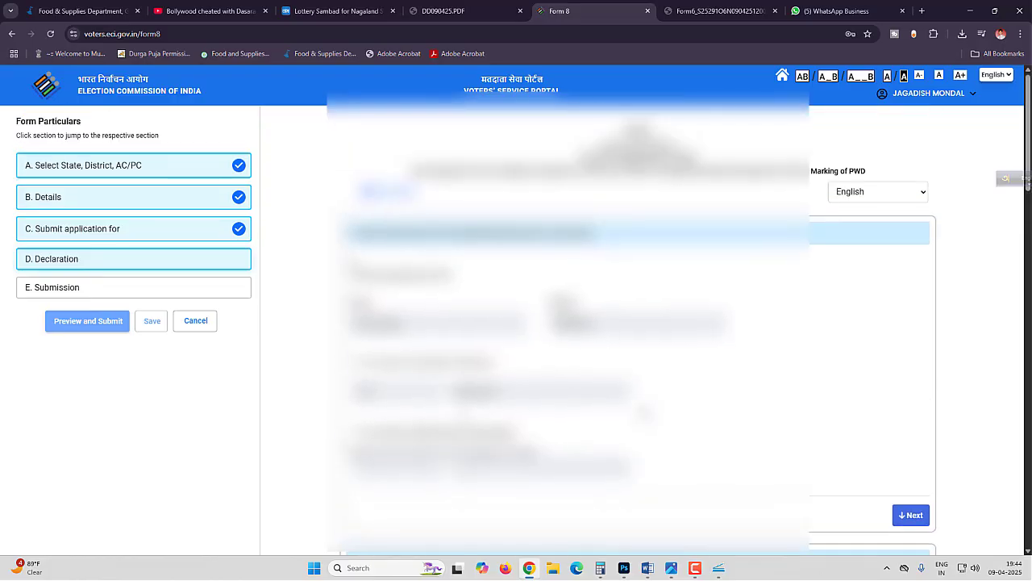
scroll(565, 322, "down", 3)
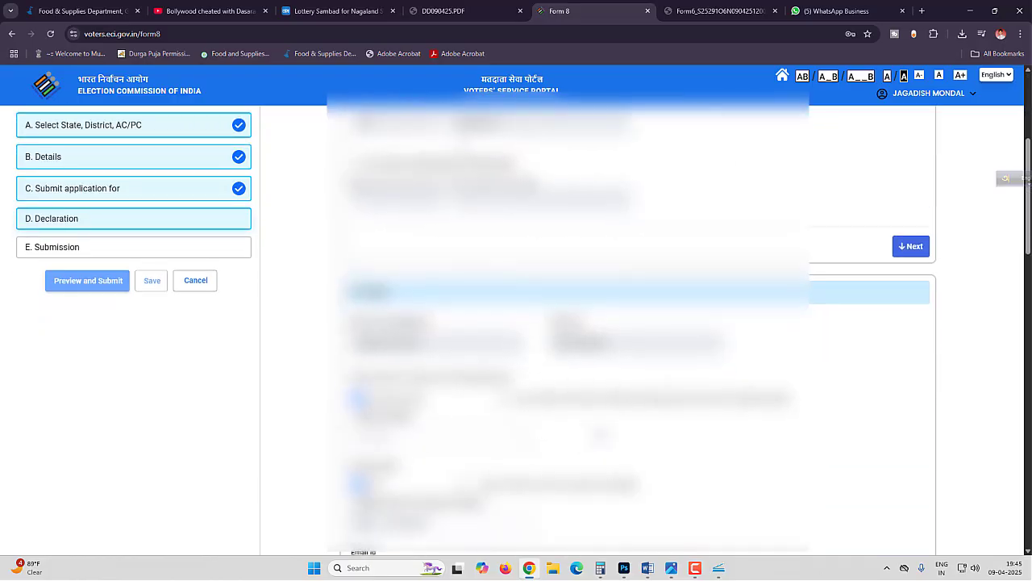
scroll(311, 460, "down", 3)
scroll(564, 322, "down", 5)
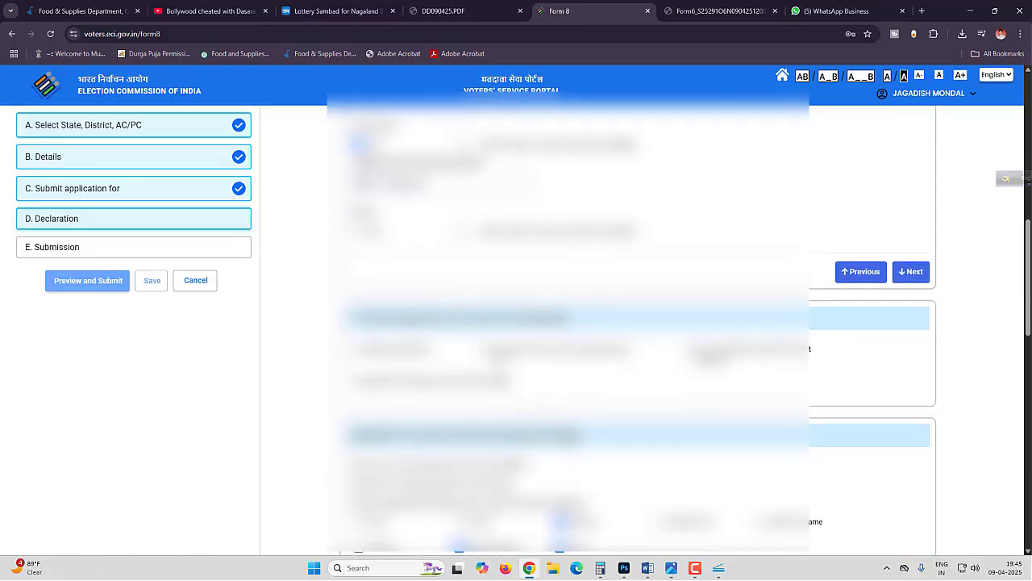
scroll(565, 323, "down", 4)
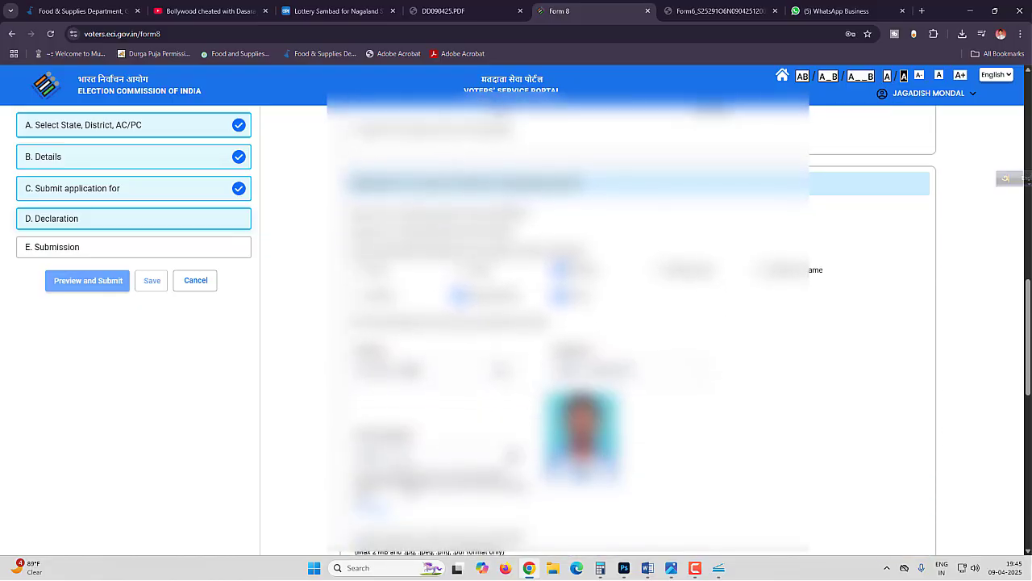
scroll(564, 322, "down", 4)
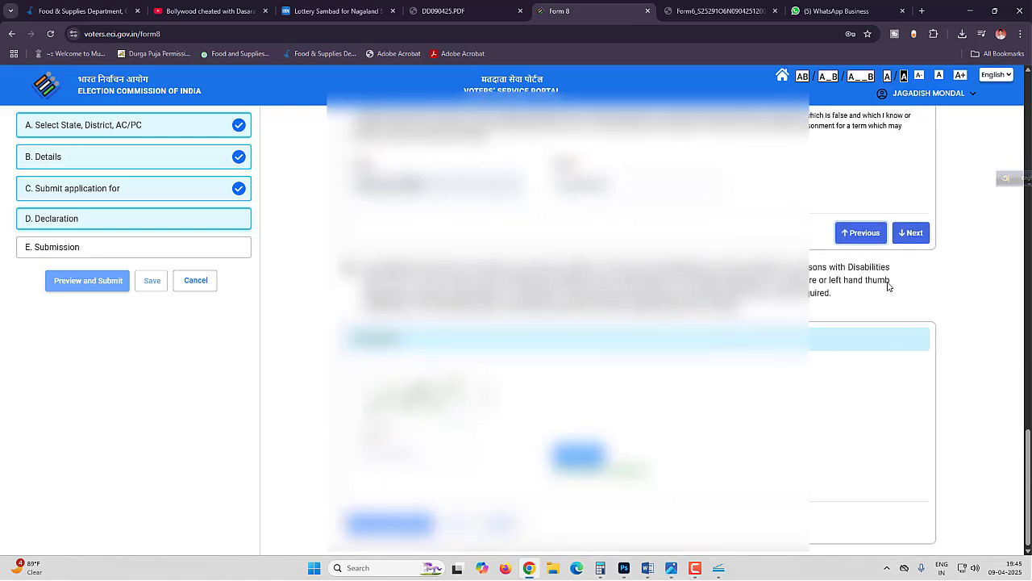
- Complete the Declaration section, verify the submission with the captcha and the one-time verification code, and open the application preview
left_click(913, 233)
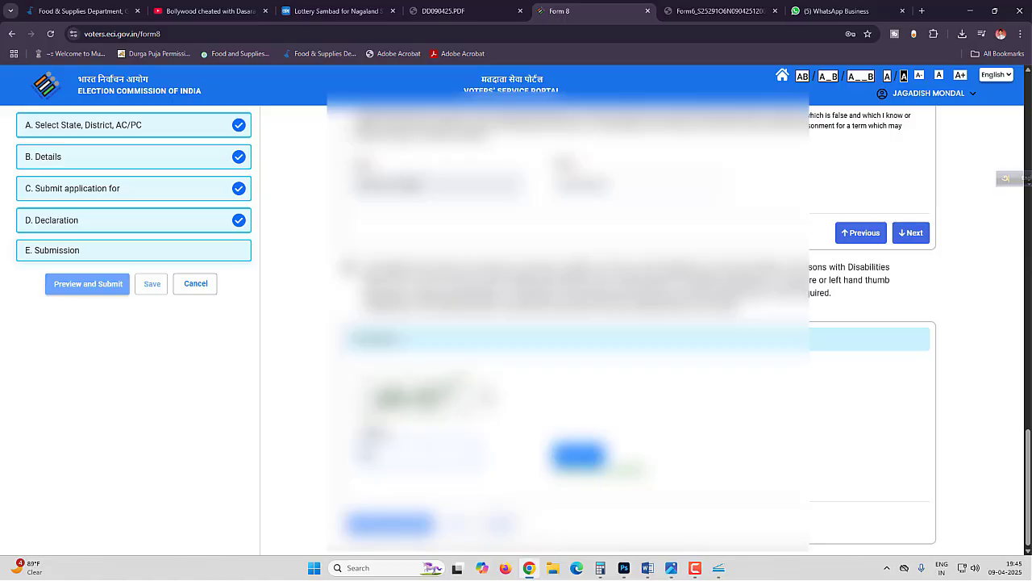
left_click(579, 456)
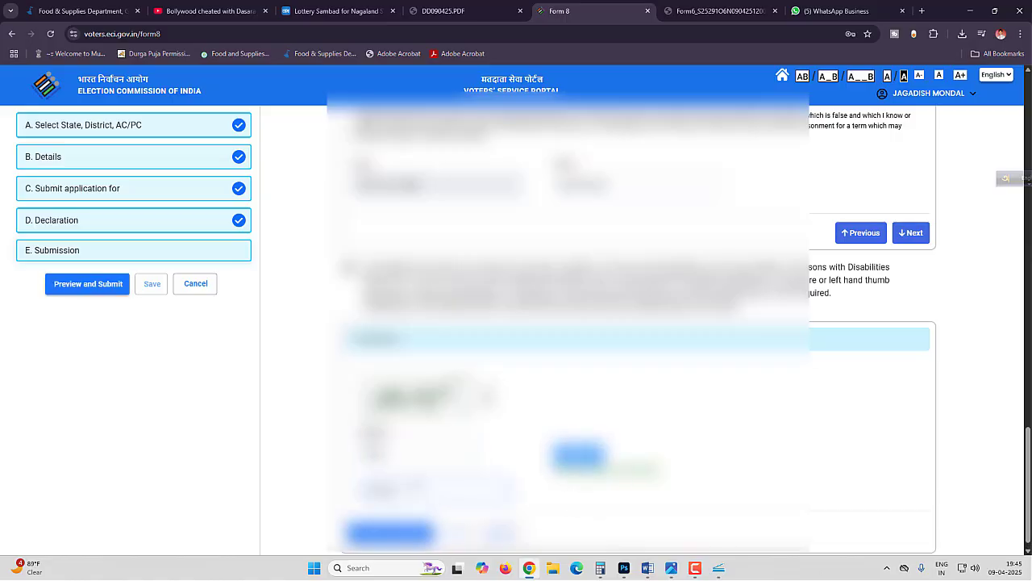
scroll(598, 331, "down", 1)
left_click(394, 528)
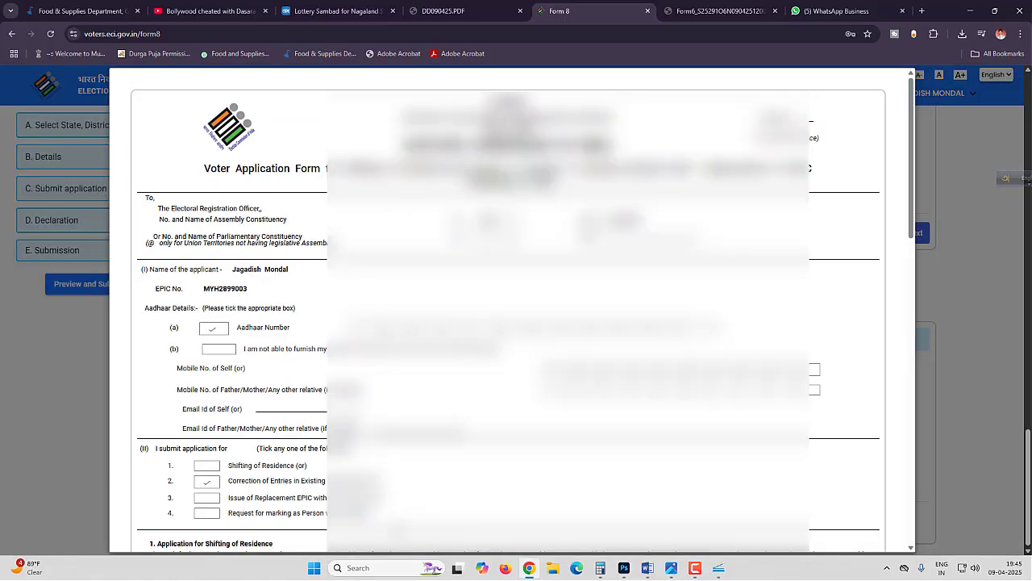
- Check the whole Form 8 preview, submit the application and confirm the submission
scroll(417, 203, "down", 2)
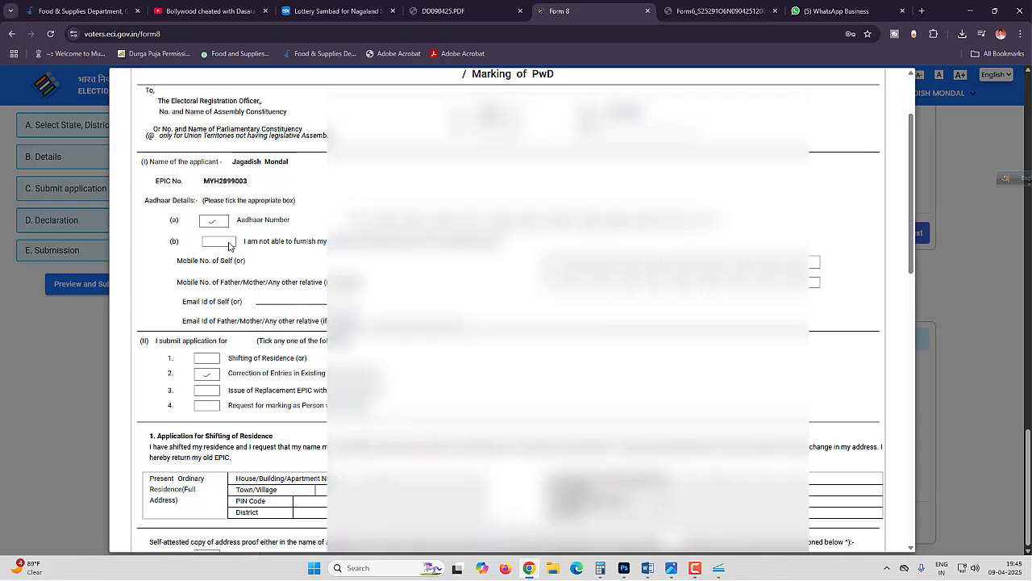
scroll(322, 307, "down", 3)
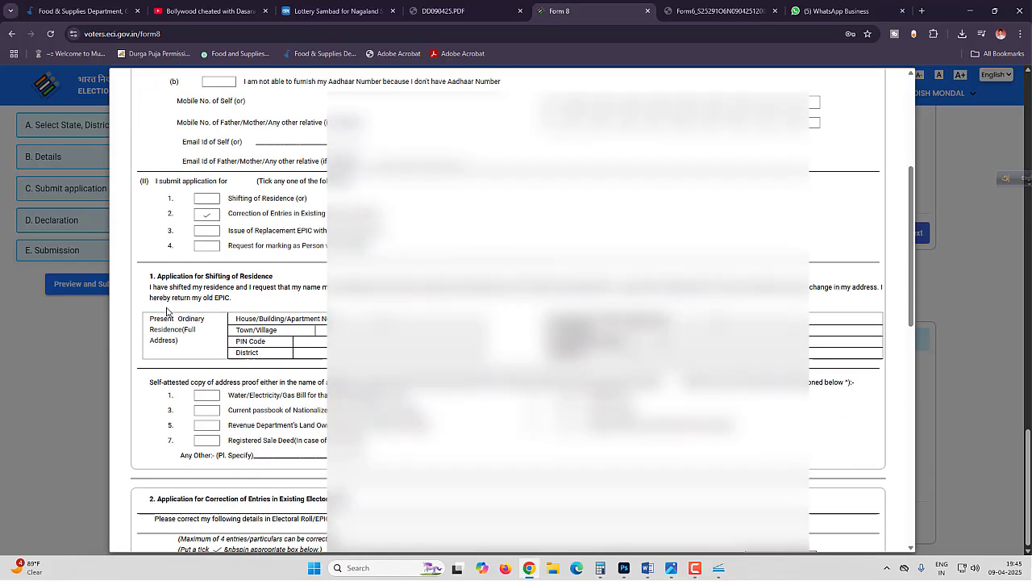
scroll(110, 377, "down", 4)
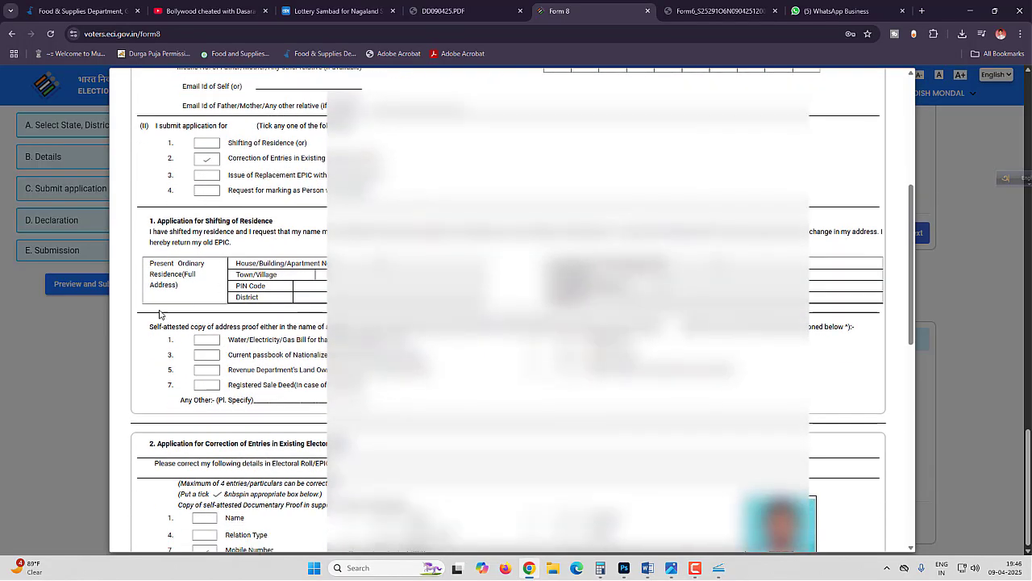
scroll(153, 379, "down", 6)
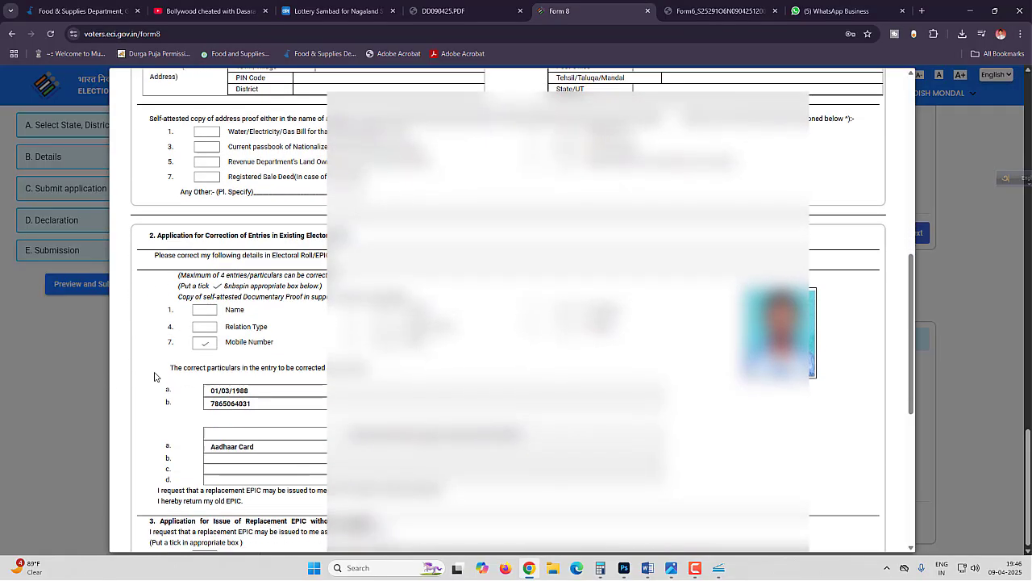
scroll(150, 391, "down", 2)
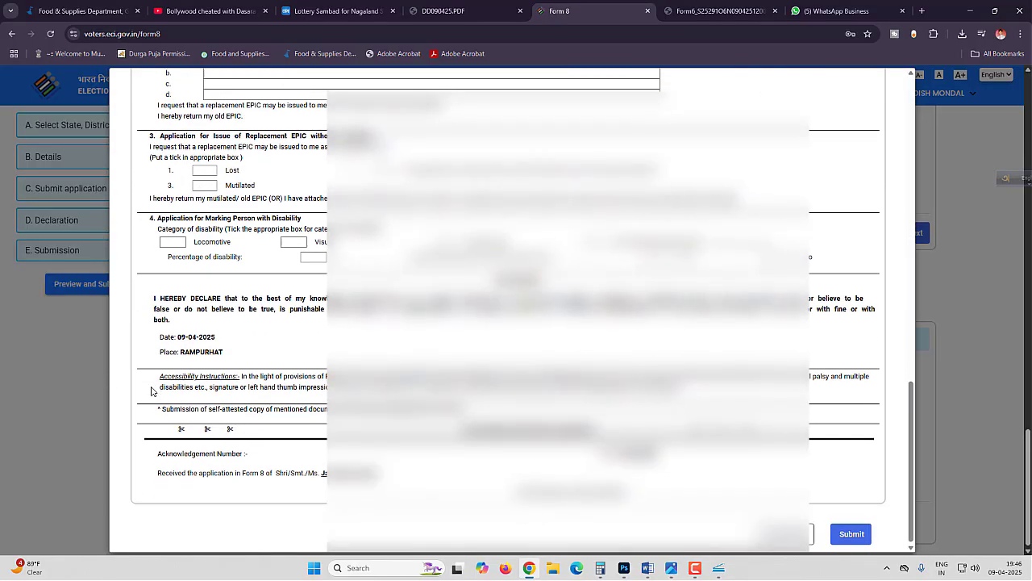
left_click(853, 534)
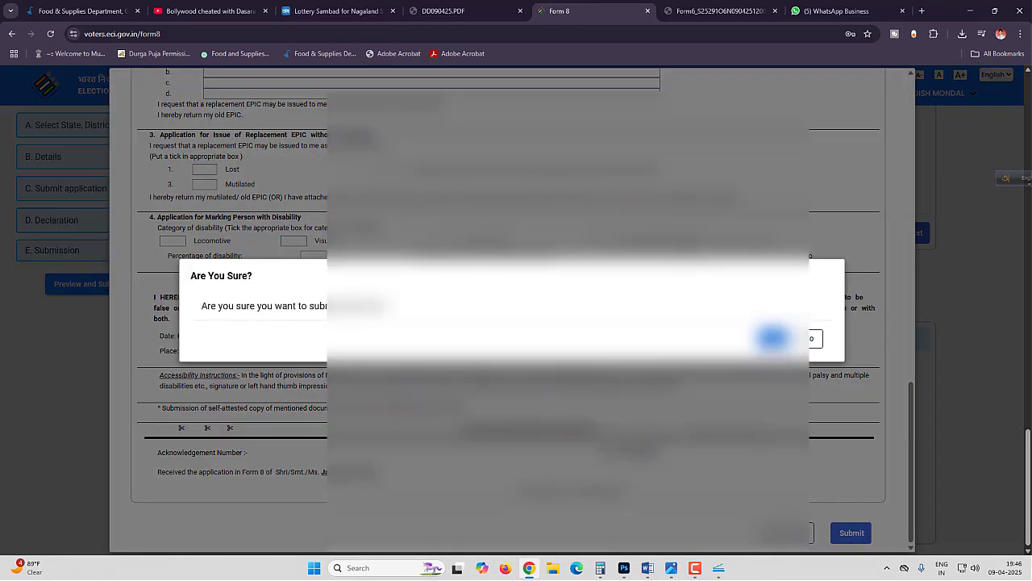
left_click(773, 338)
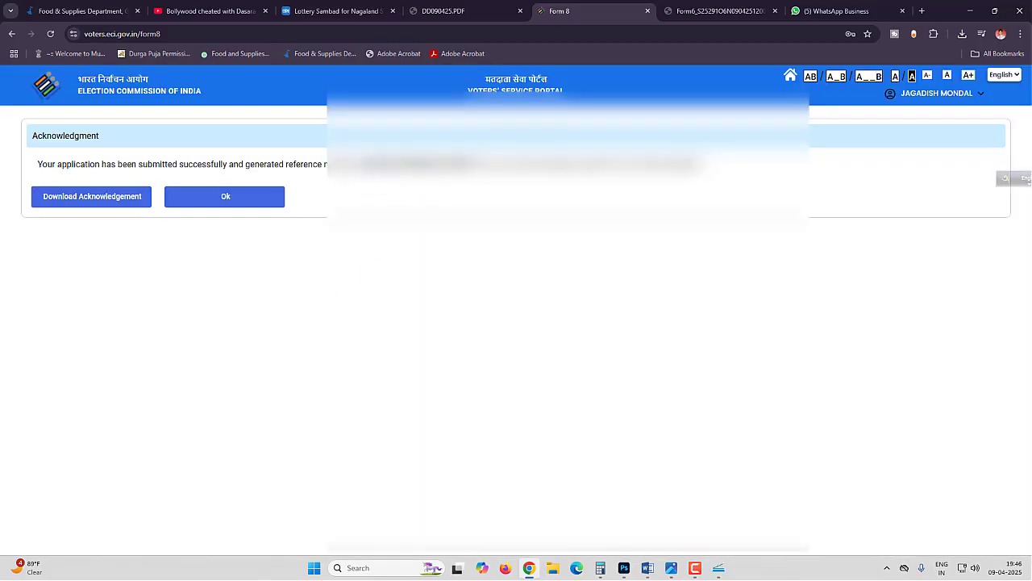
- Highlight the generated reference number and download the acknowledgement PDF to the Desktop under its suggested file name
left_click_drag(363, 165, 476, 165)
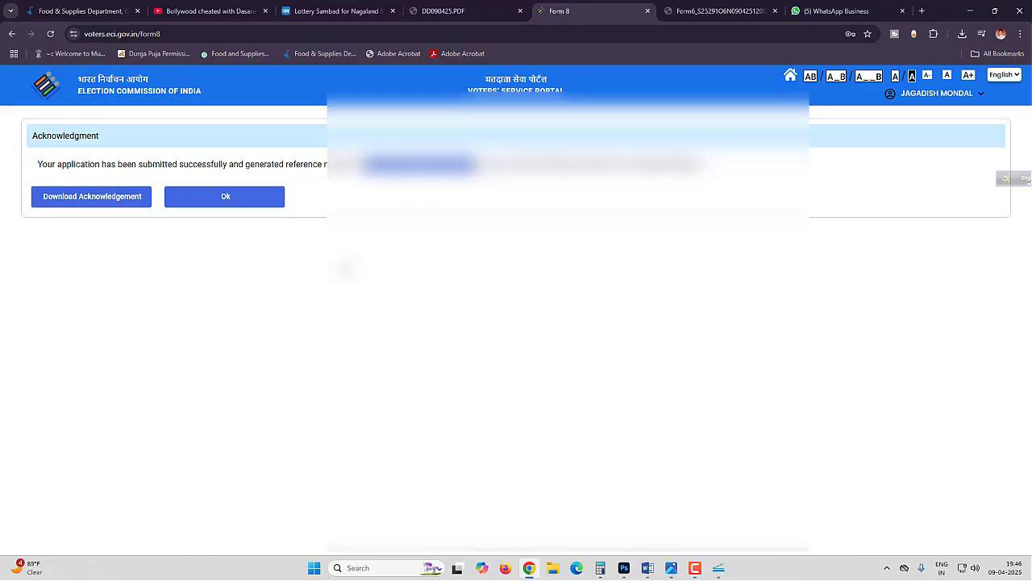
left_click(387, 196)
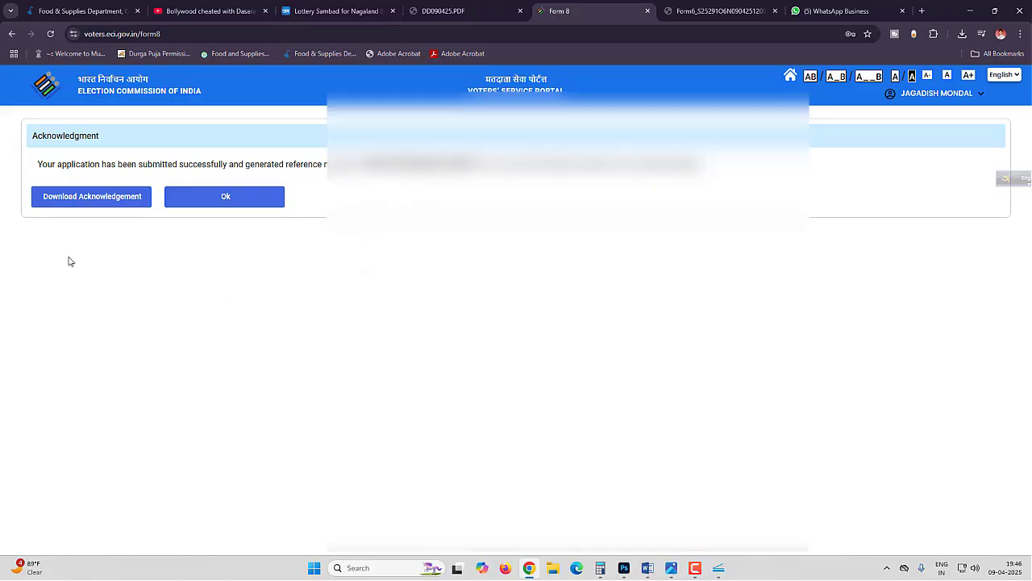
left_click(74, 201)
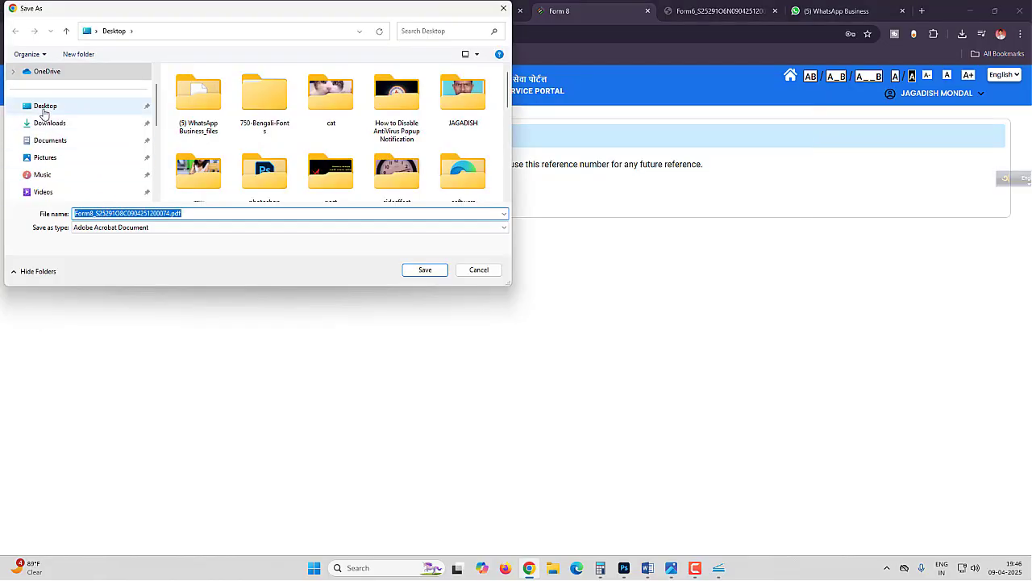
left_click(435, 273)
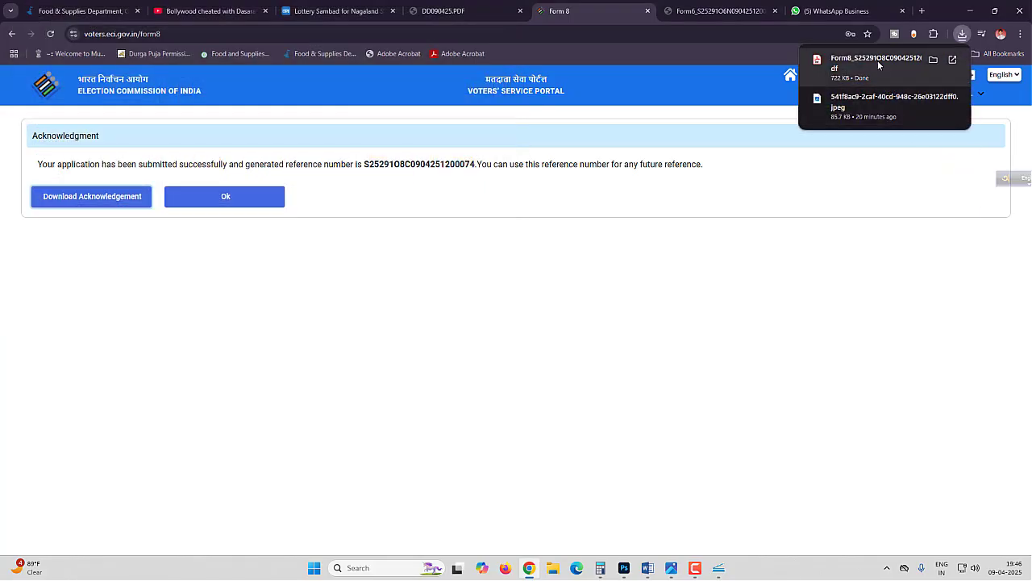
- Open the downloaded Form 8 PDF and print one colour copy of all pages on A4 with the HP Smart Tank 500 series printer
left_click(877, 62)
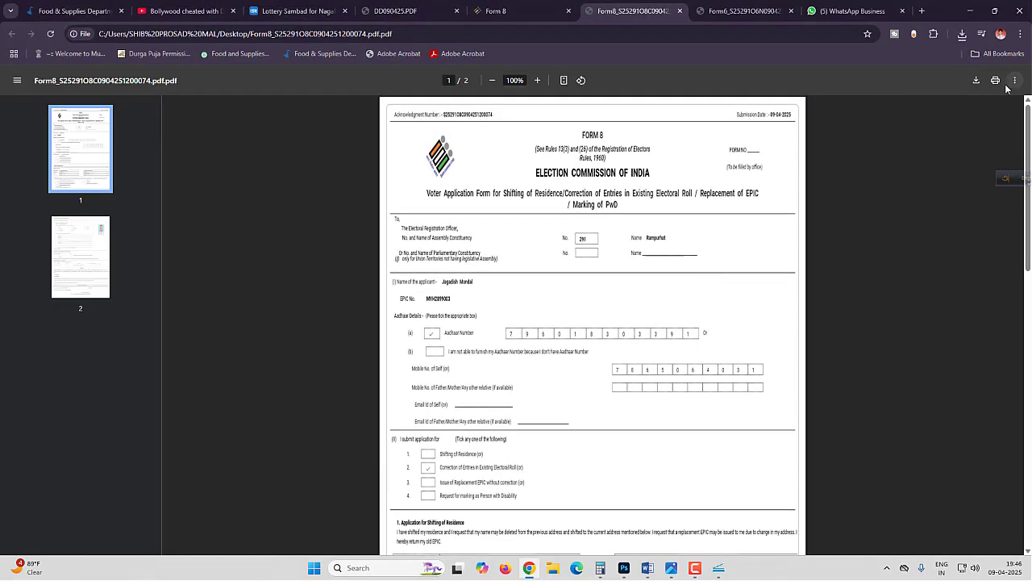
left_click(995, 80)
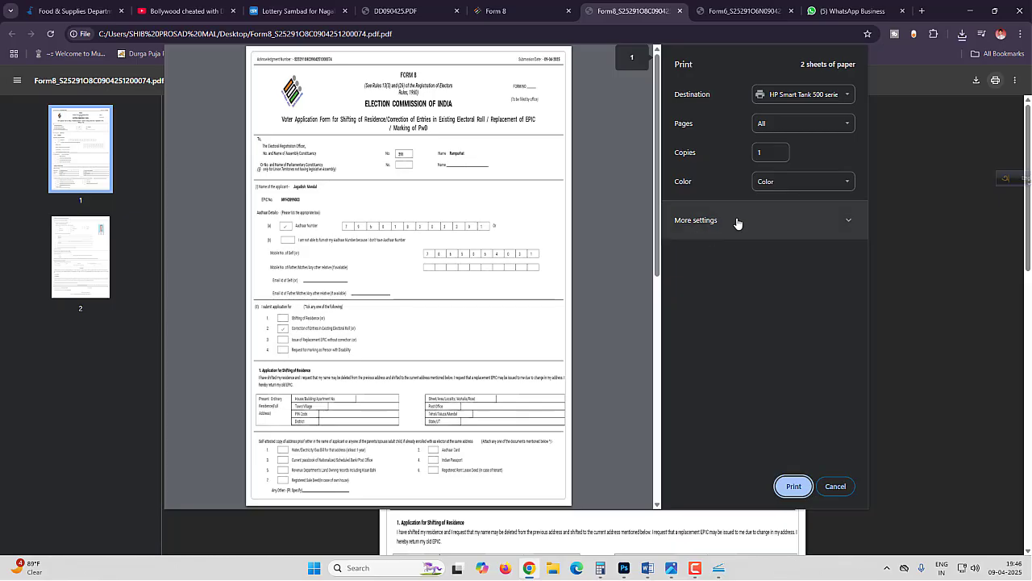
left_click(737, 221)
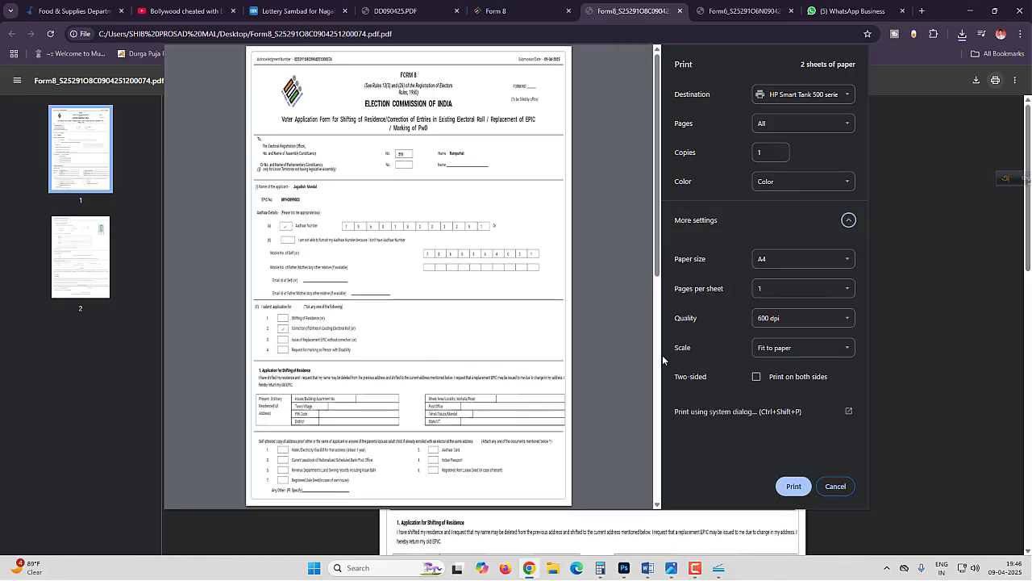
left_click(792, 488)
scroll(355, 387, "down", 4)
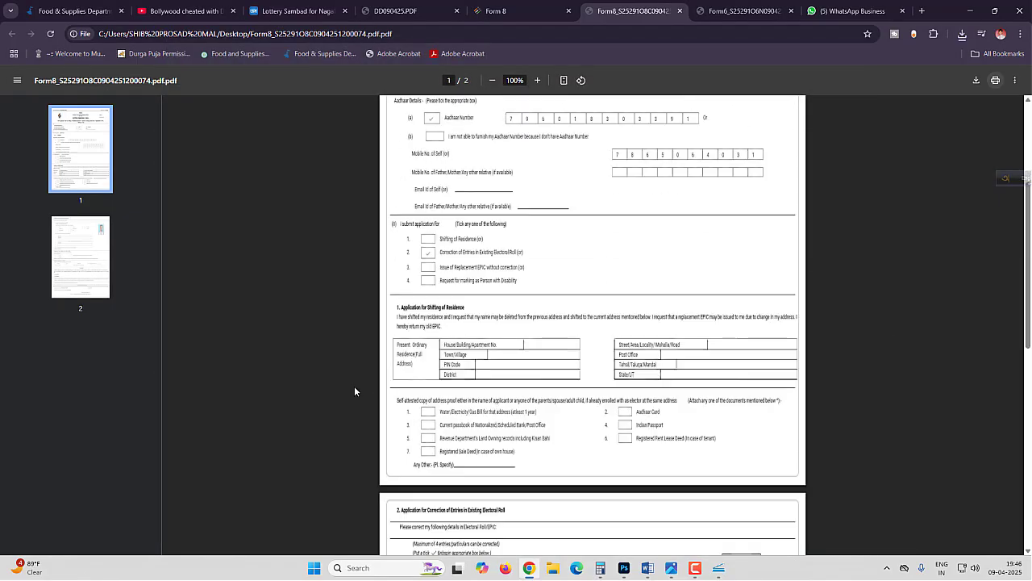